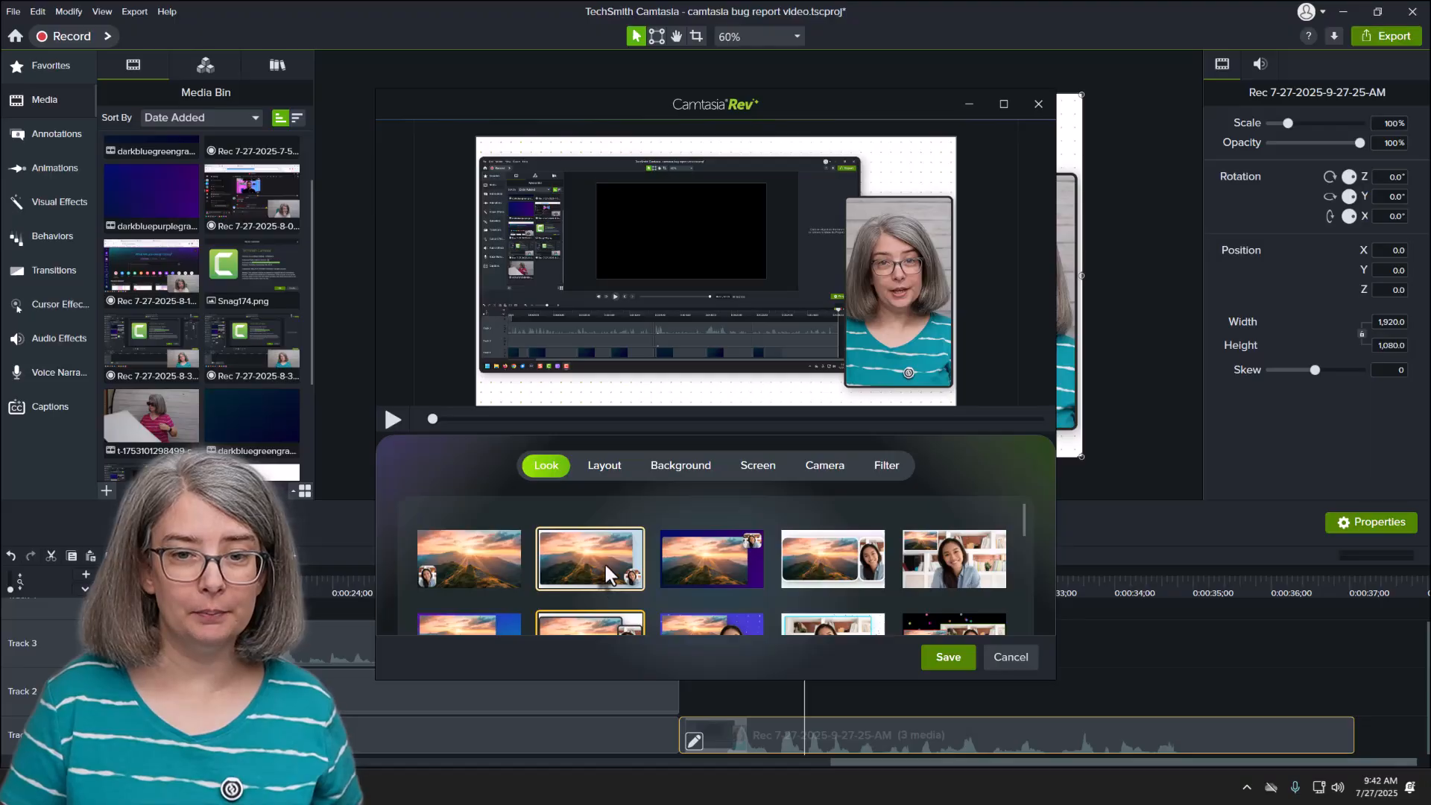
Step: Apply the look with the cut-out camera over a light teal background to the Rev recording and save it
{"action": "scroll", "coordinate": [604, 561], "scroll_direction": "down", "scroll_amount": 3}
{"action": "left_click", "coordinate": [703, 489]}
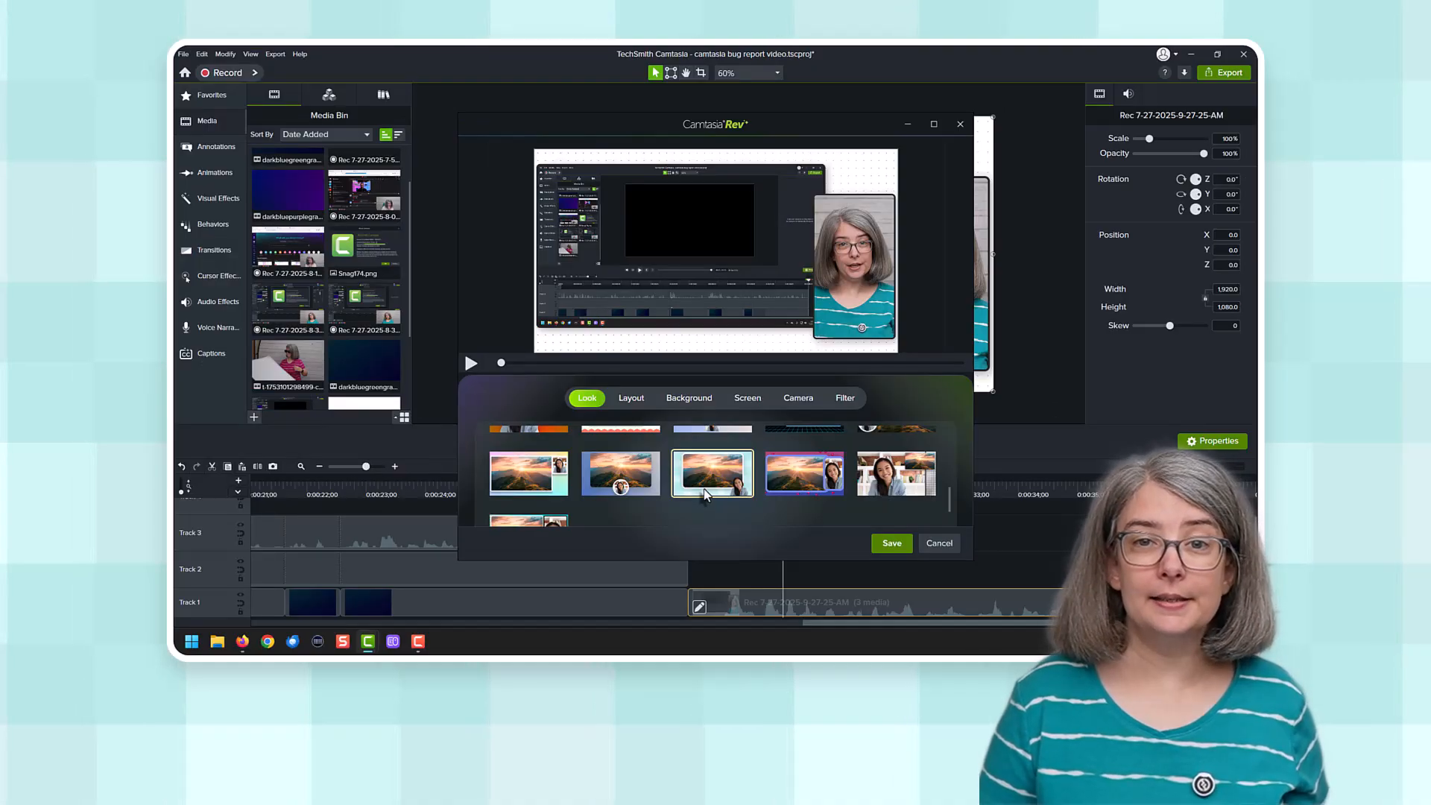
{"action": "left_click", "coordinate": [904, 547]}
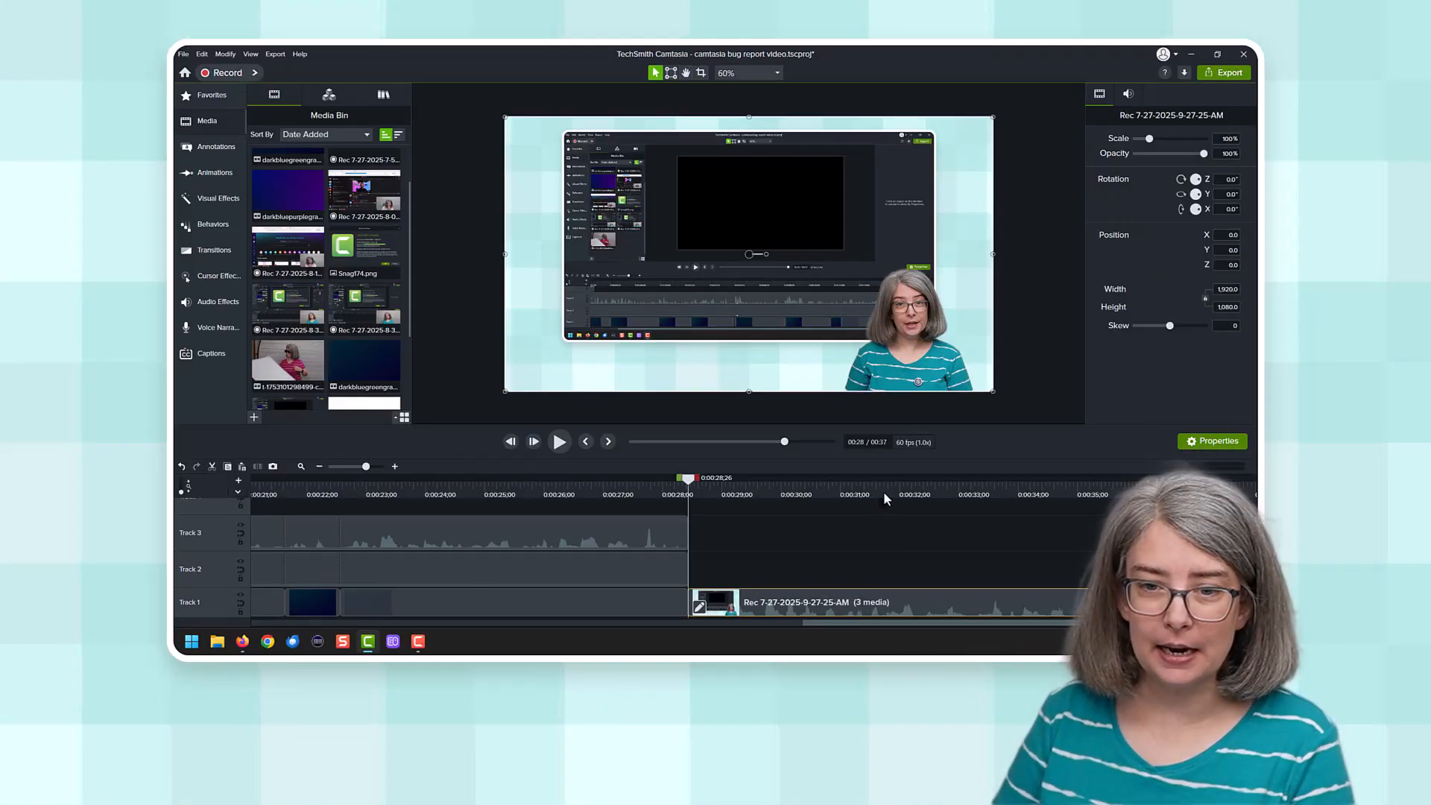
Step: Split the Rev recording on Track 1 at 0:00:32;16
{"action": "left_click_drag", "start_coordinate": [883, 490], "coordinate": [915, 499]}
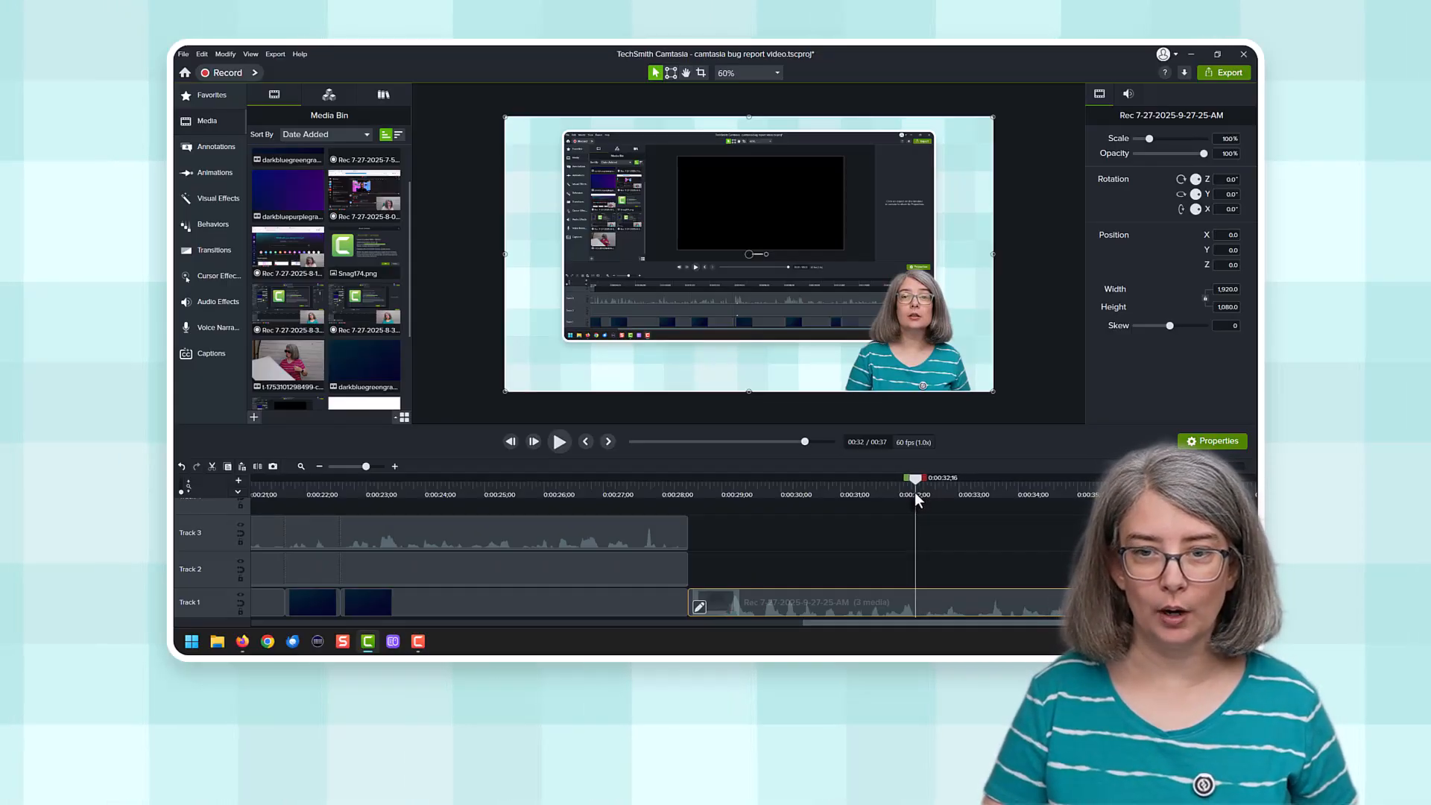
{"action": "key", "text": "s"}
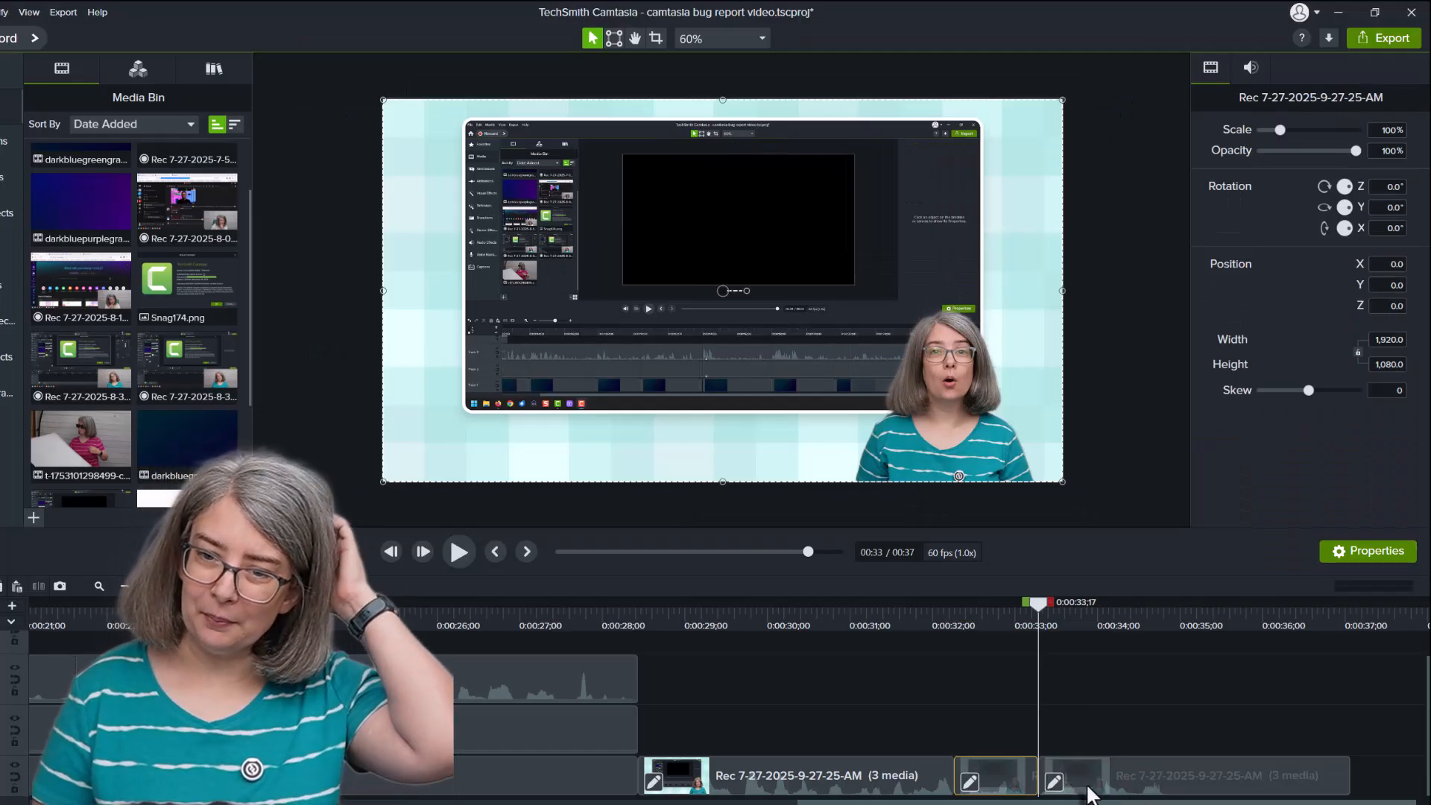
{"action": "scroll", "coordinate": [1088, 795], "scroll_direction": "up", "scroll_amount": 4}
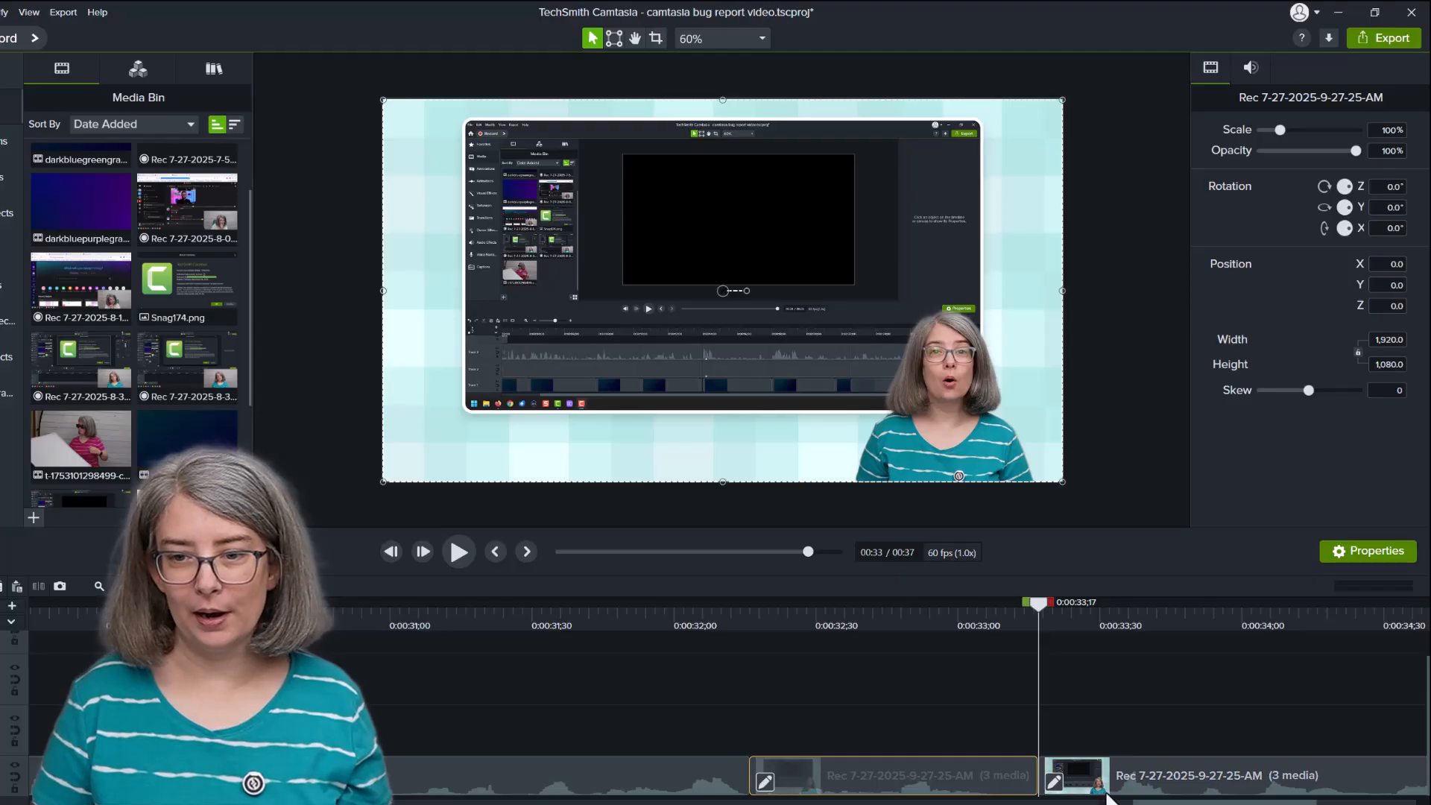
Step: Unpack the unsplit Rev recording on Track 1 into its separate media
{"action": "scroll", "coordinate": [1109, 798], "scroll_direction": "up", "scroll_amount": 2}
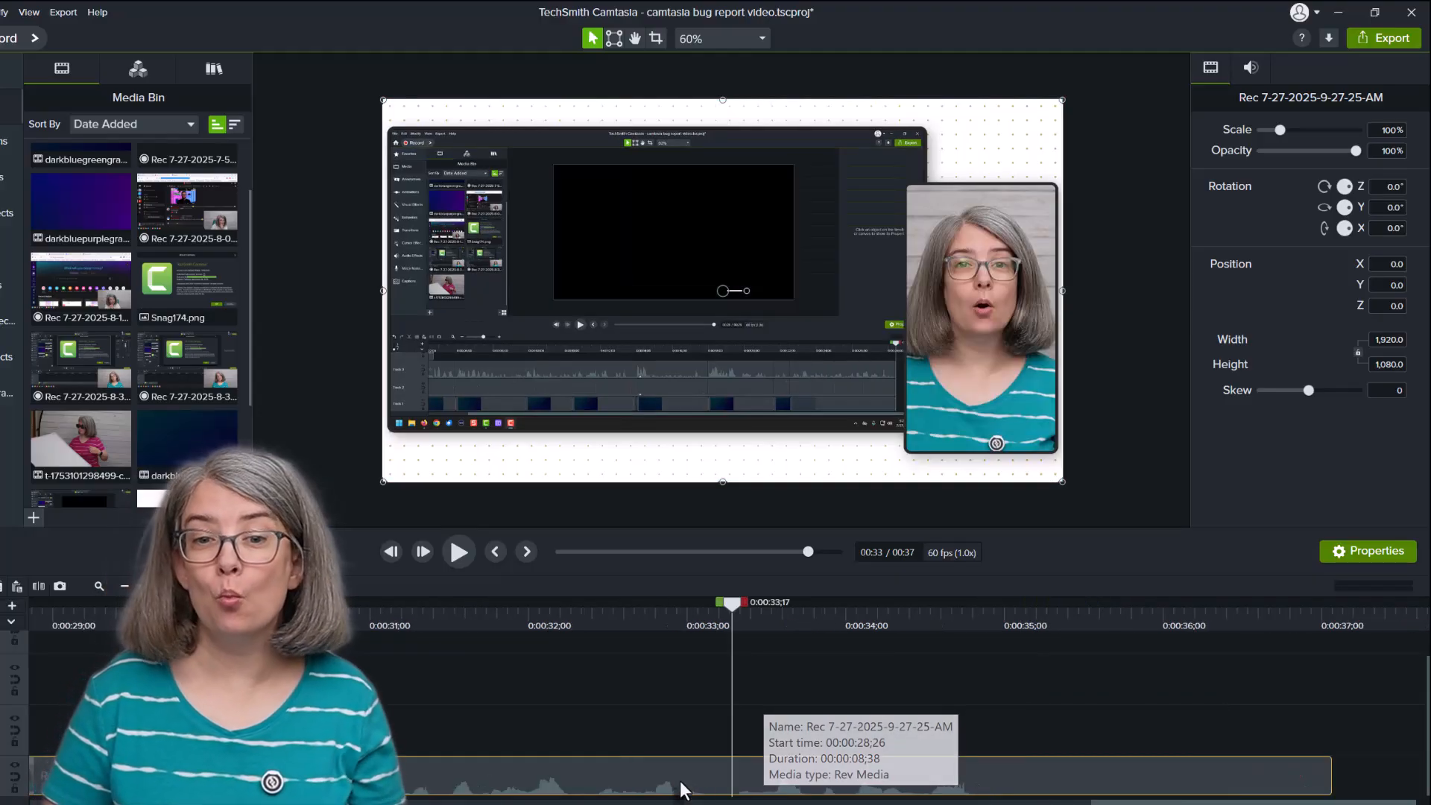
{"action": "right_click", "coordinate": [680, 788]}
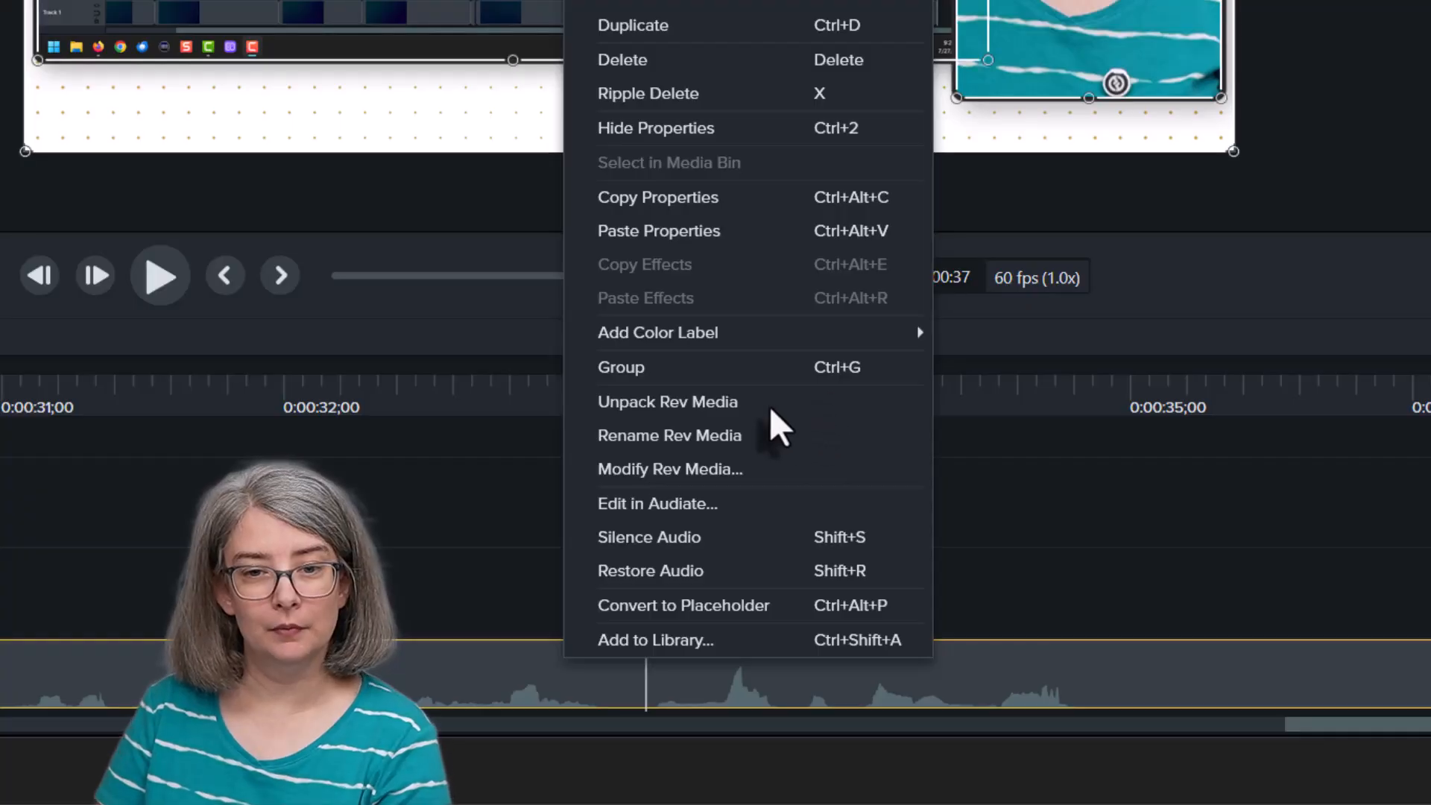
{"action": "left_click", "coordinate": [790, 388]}
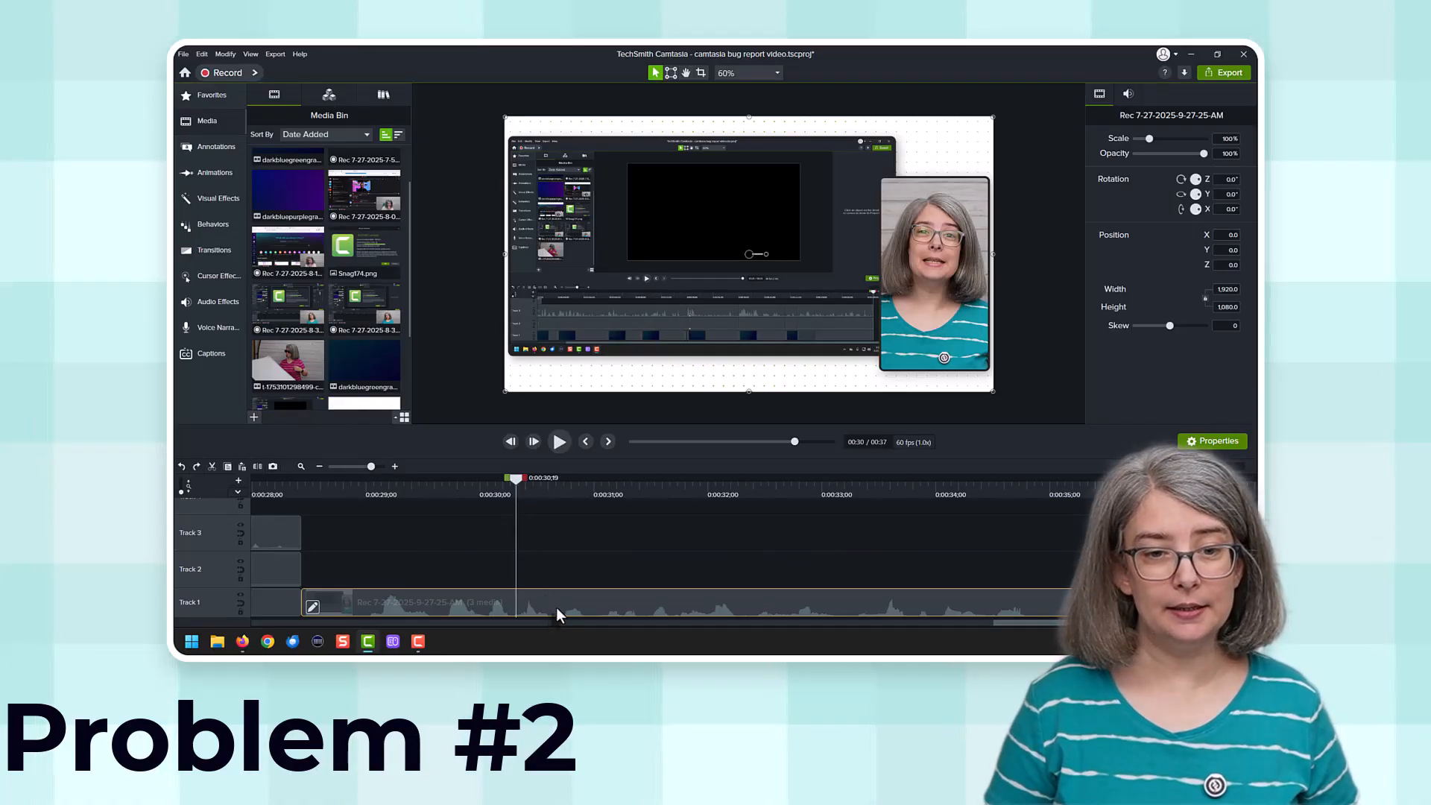
Step: Ripple delete the section of the timeline from 0:00:31;01 to 0:00:33;15
{"action": "left_click_drag", "start_coordinate": [495, 489], "coordinate": [571, 500]}
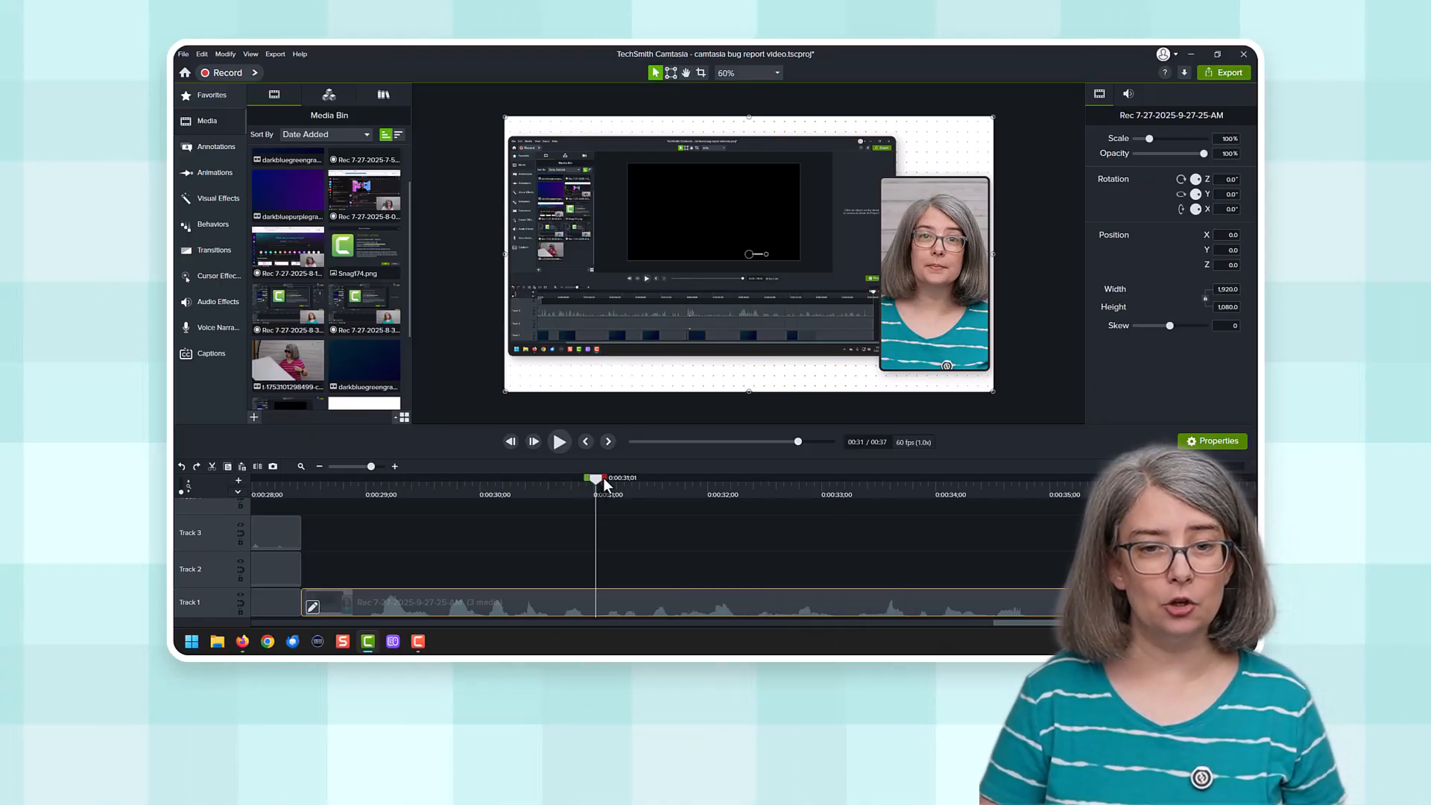
{"action": "left_click_drag", "start_coordinate": [602, 477], "coordinate": [858, 489]}
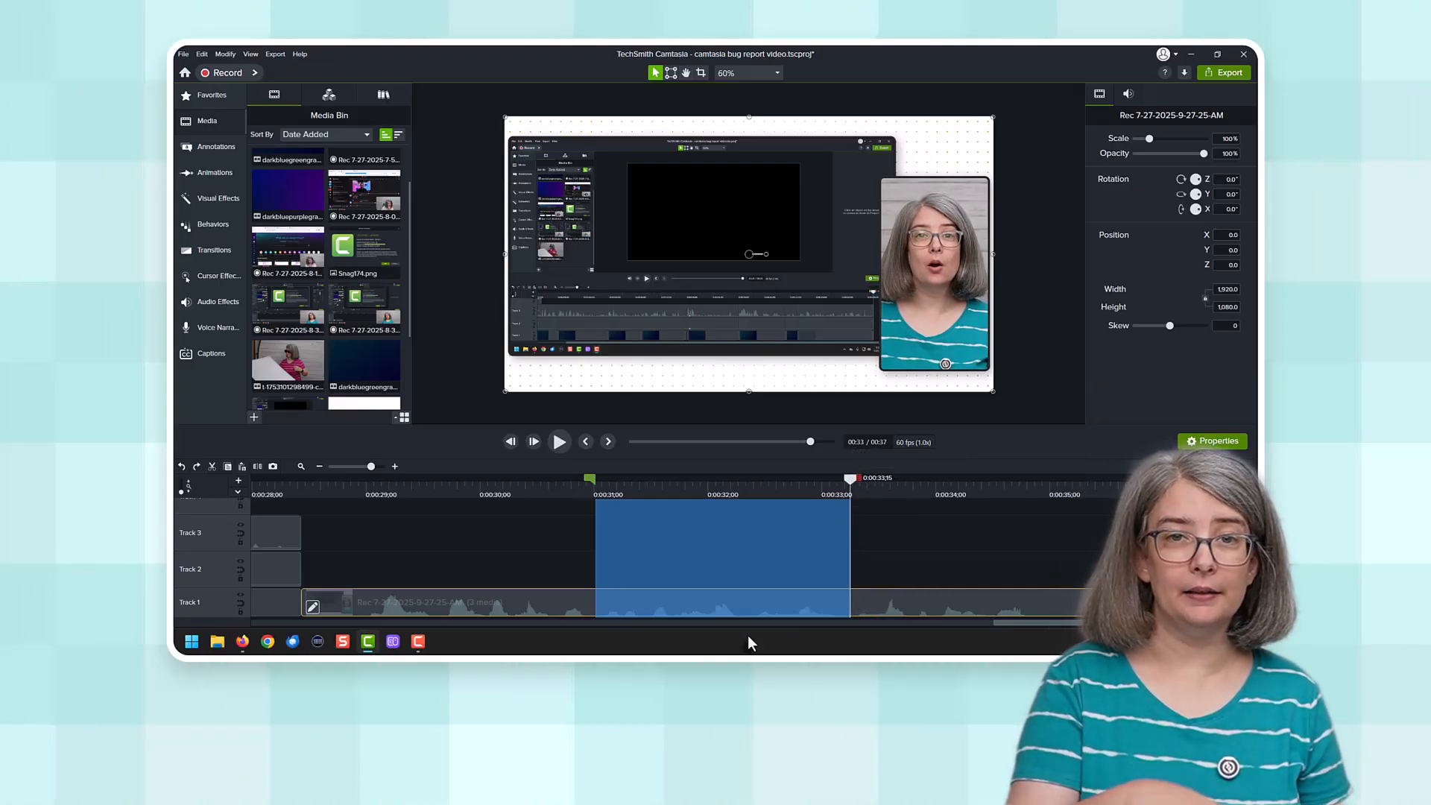
{"action": "right_click", "coordinate": [693, 539]}
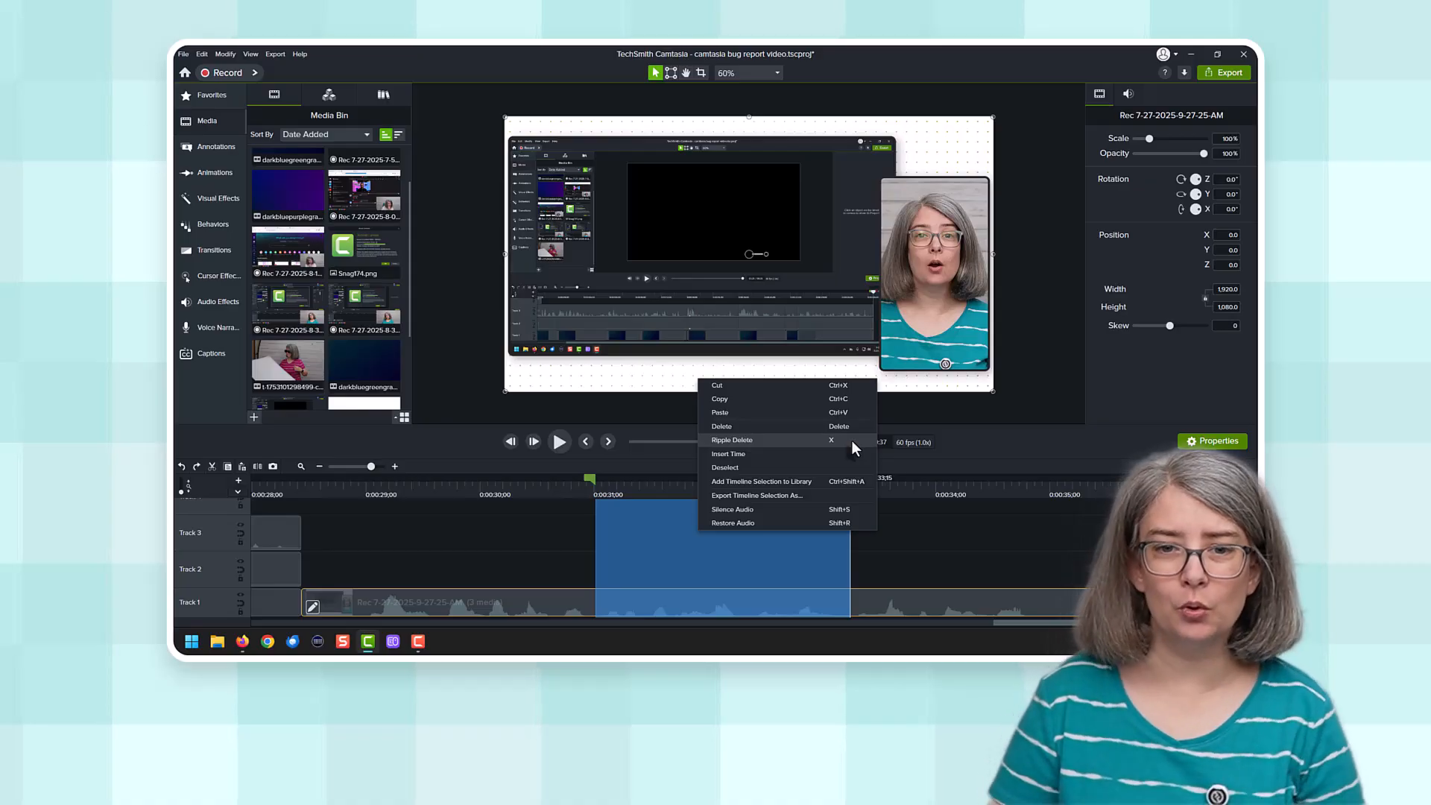
{"action": "left_click", "coordinate": [731, 439]}
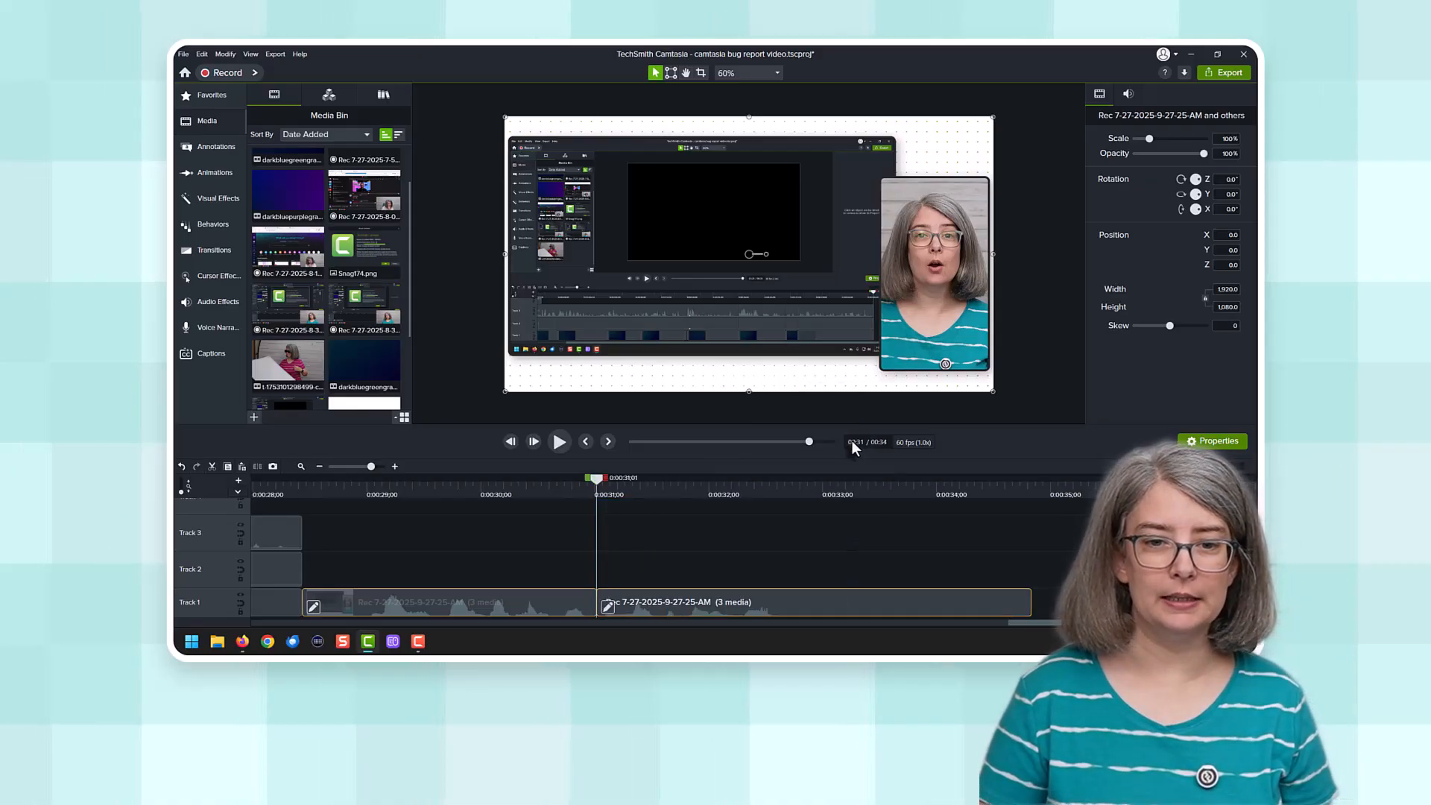
Step: Examine the cut in the Rev recording near 0:00:31 and the Track 1 background cut near 0:00:18
{"action": "left_click", "coordinate": [510, 487]}
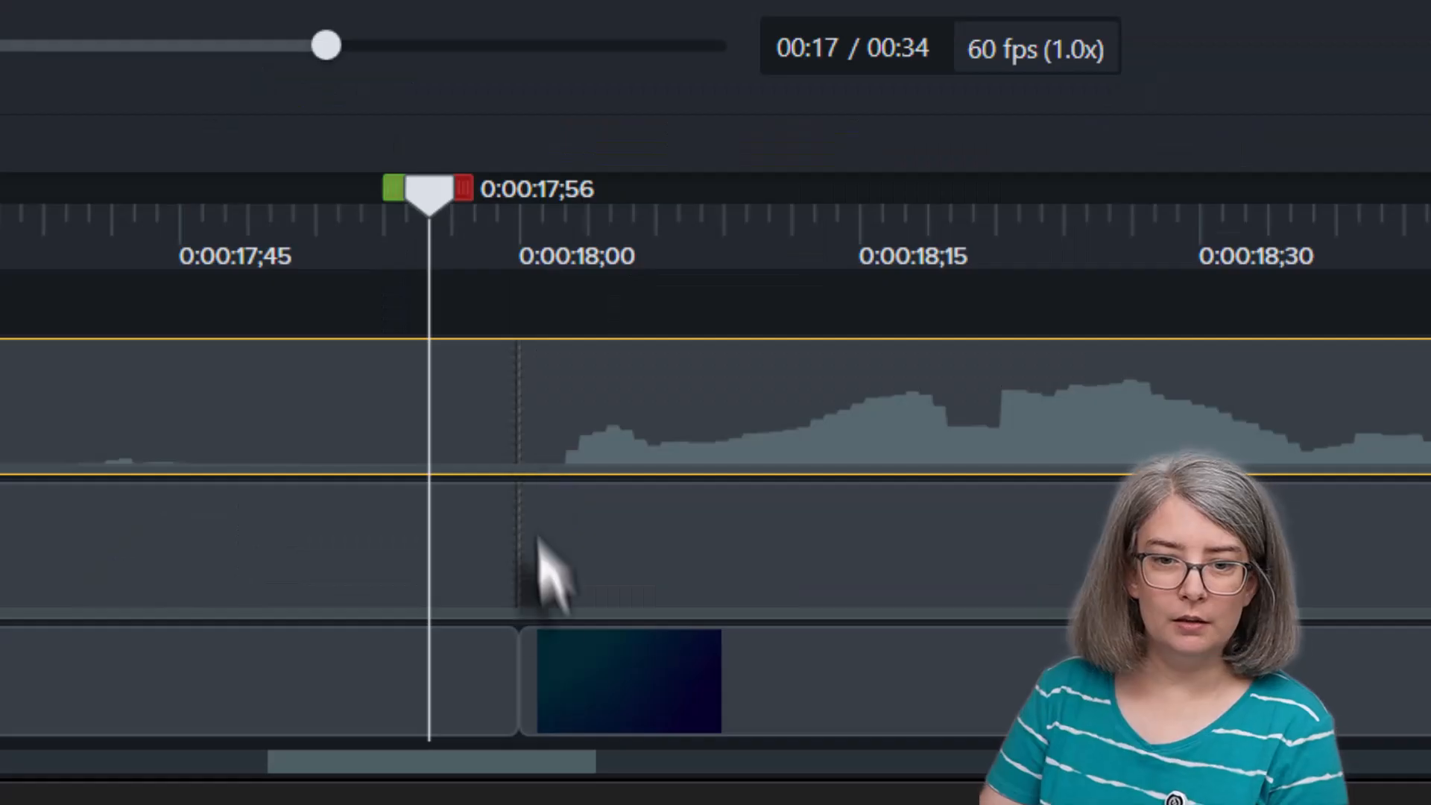
{"action": "left_click", "coordinate": [558, 675]}
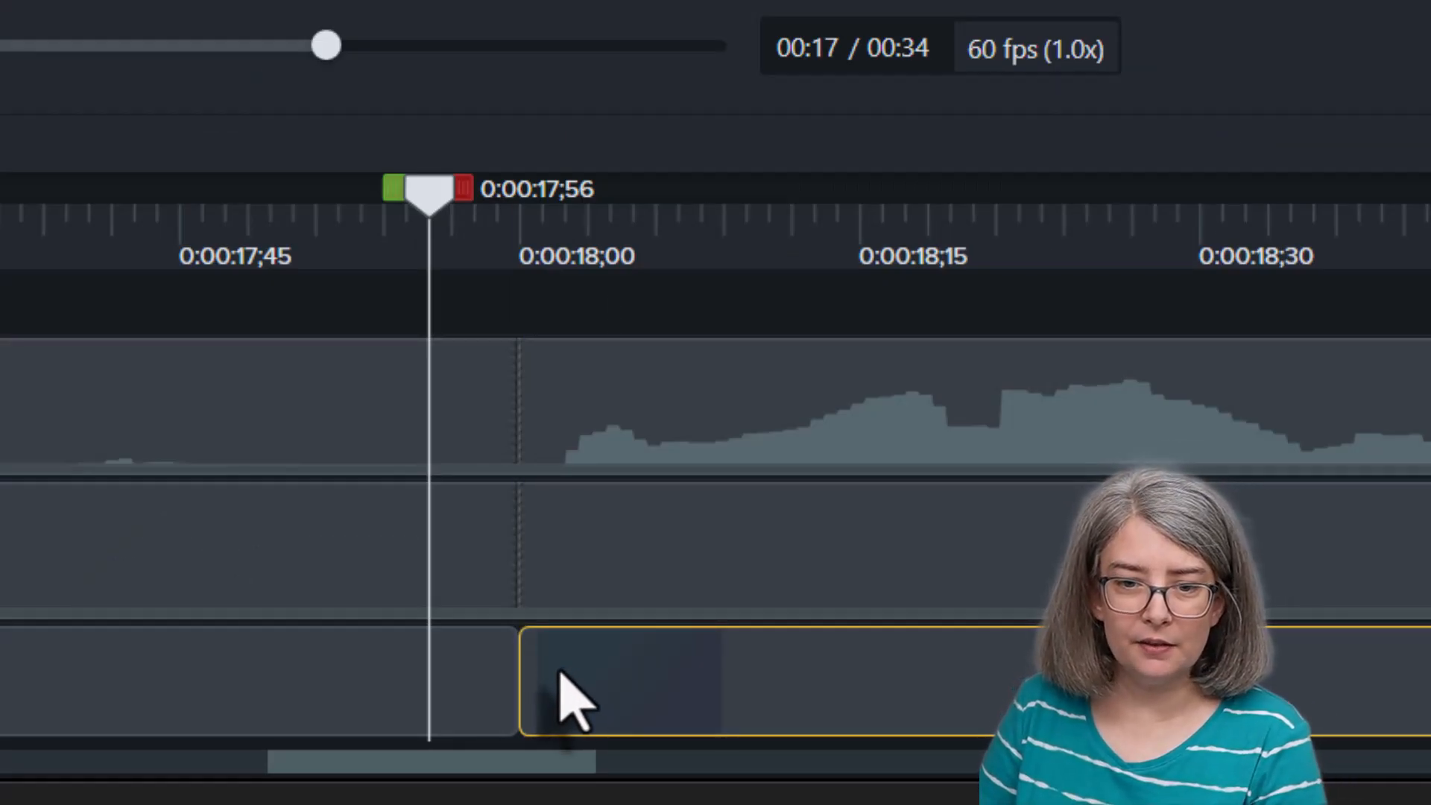
{"action": "left_click", "coordinate": [438, 709]}
{"action": "left_click", "coordinate": [694, 709]}
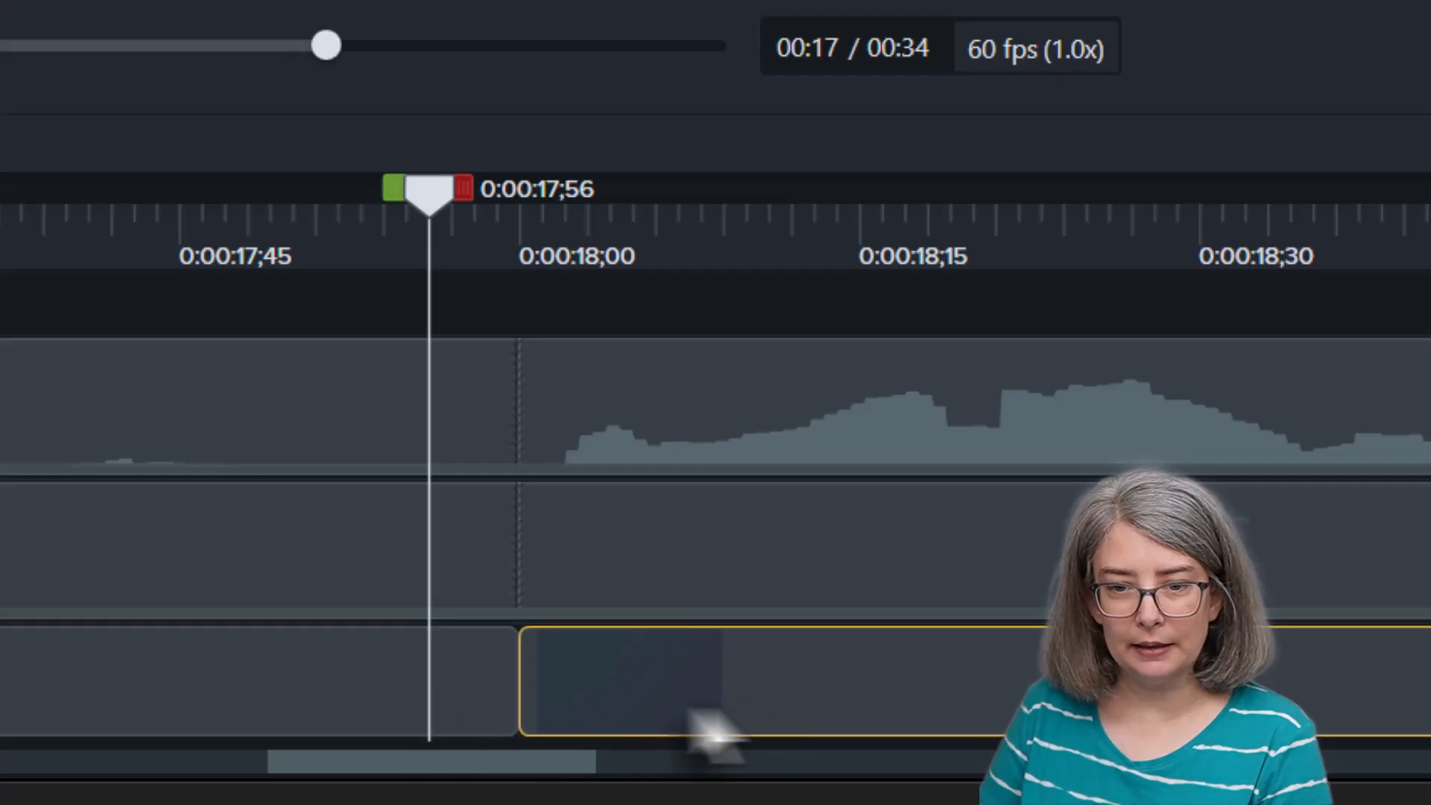
{"action": "left_click", "coordinate": [298, 697]}
{"action": "left_click", "coordinate": [687, 704]}
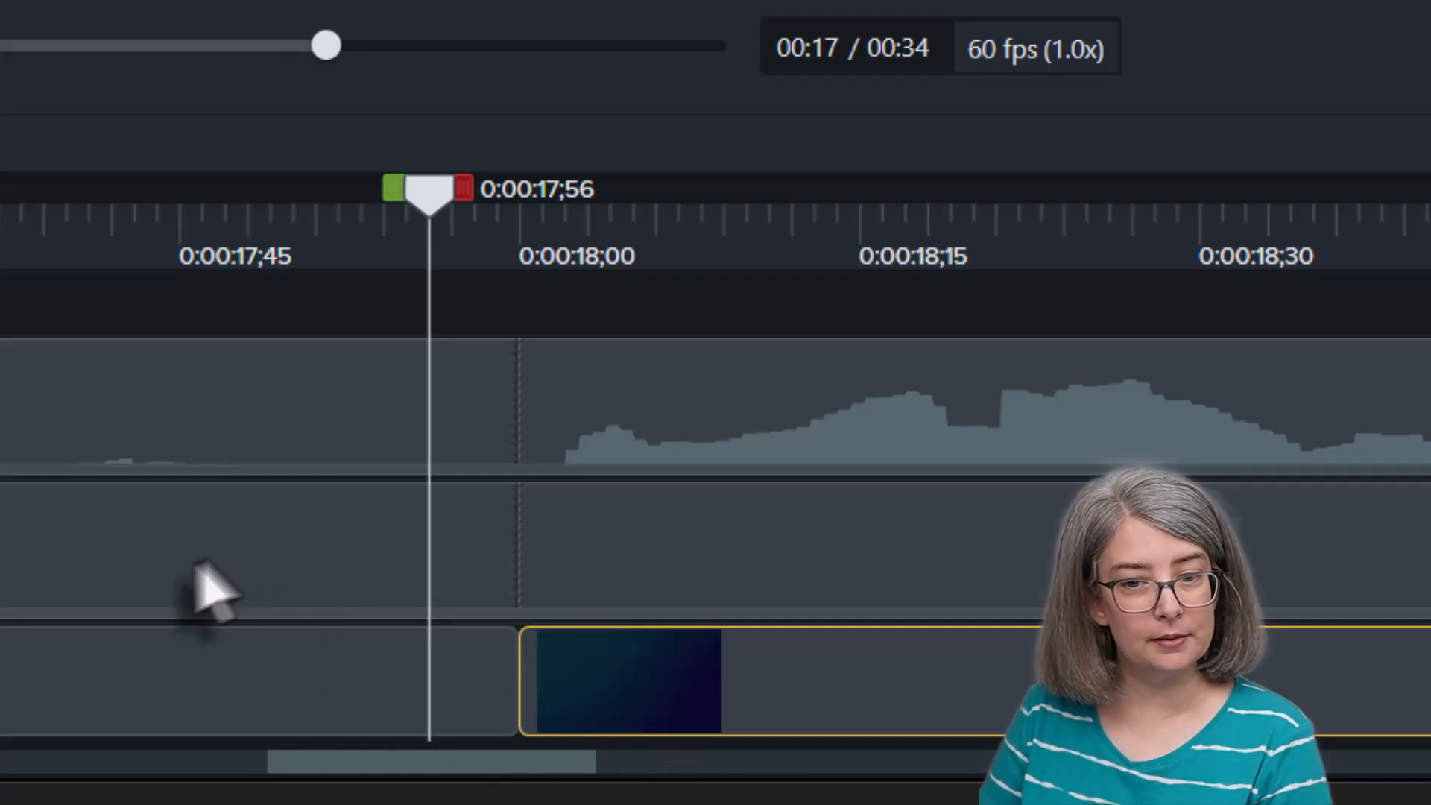
{"action": "left_click", "coordinate": [201, 585]}
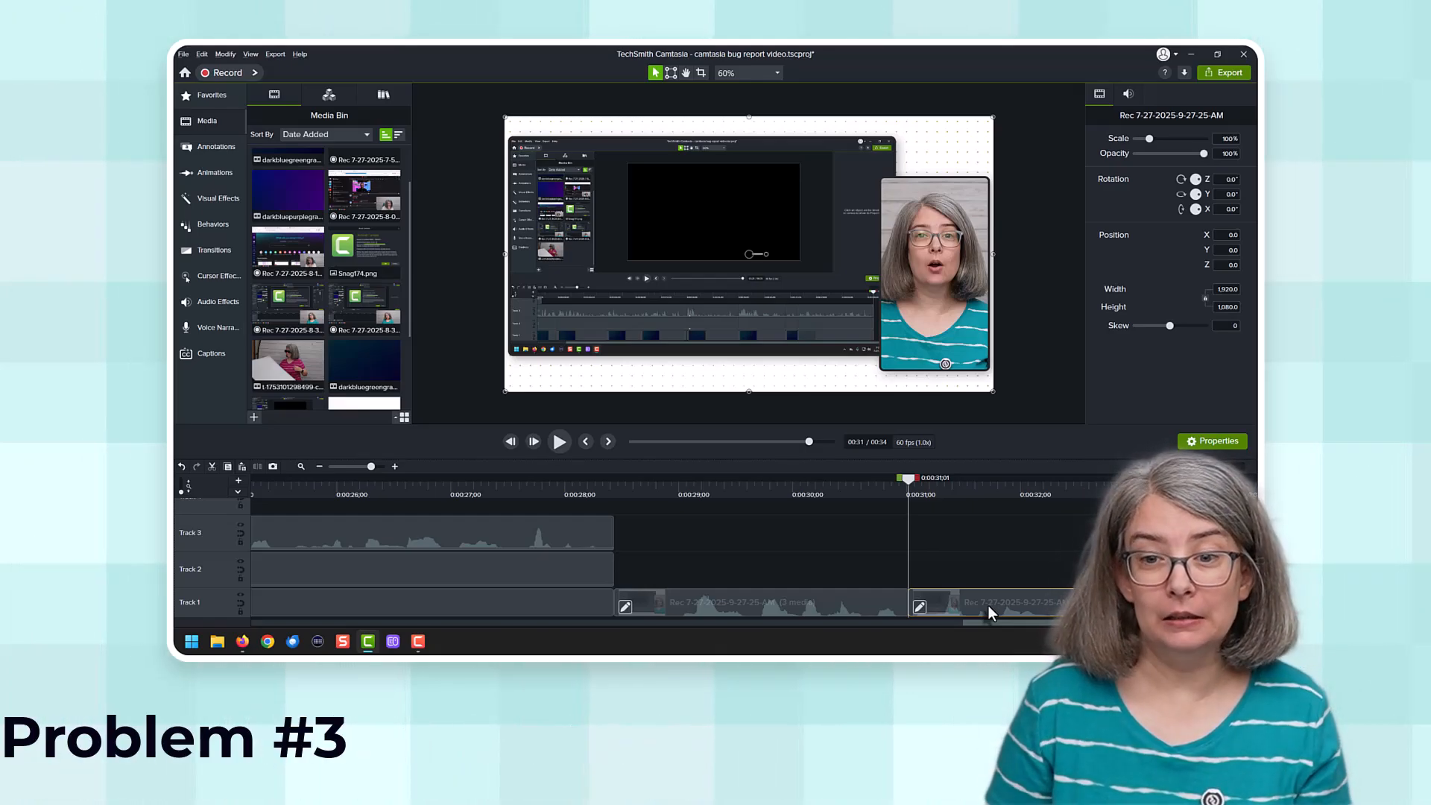
Step: Try to reposition the camera picture separately within the Rev recording on the canvas at 0:00:31;54
{"action": "left_click", "coordinate": [1009, 484]}
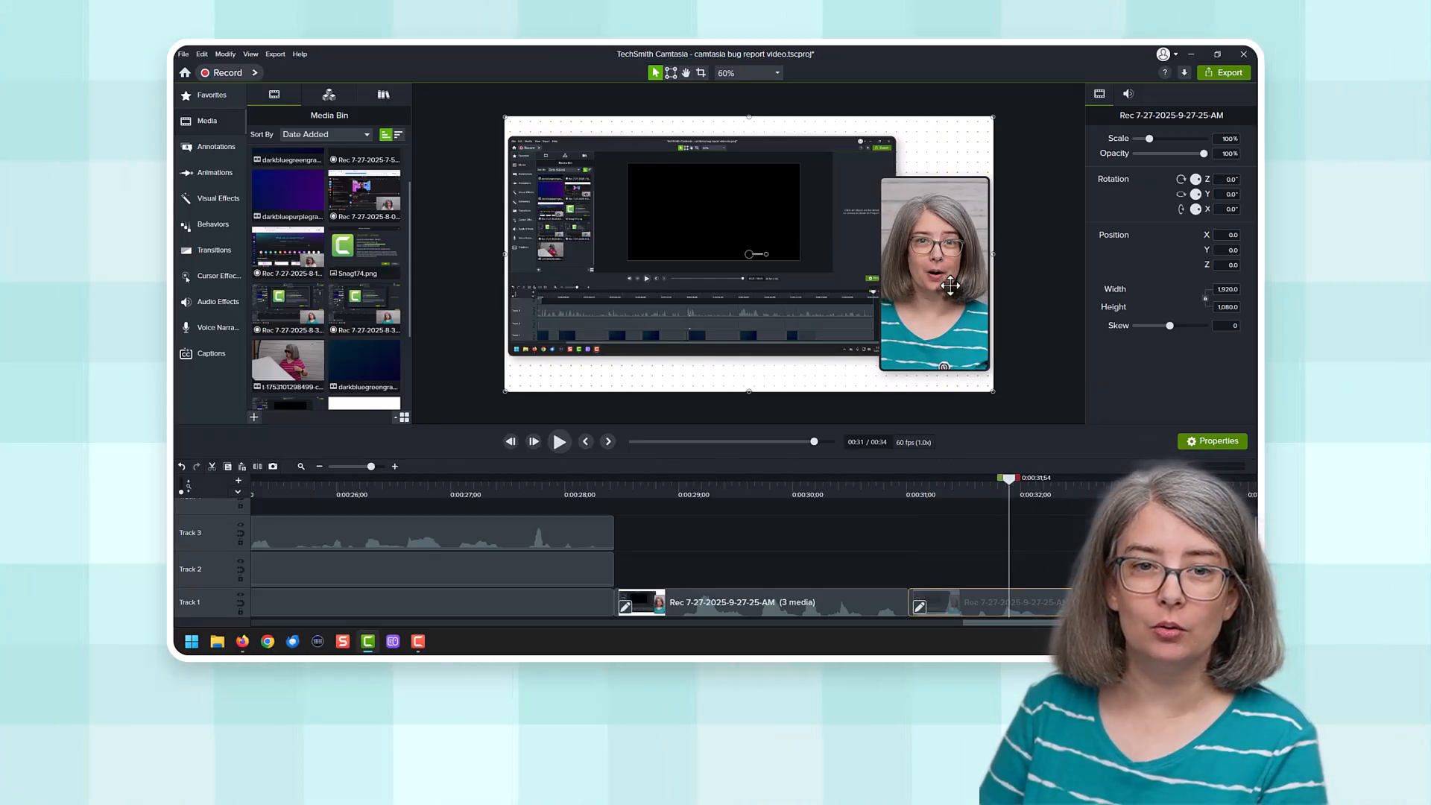
{"action": "left_click_drag", "start_coordinate": [938, 267], "coordinate": [962, 288]}
{"action": "left_click_drag", "start_coordinate": [867, 270], "coordinate": [868, 239]}
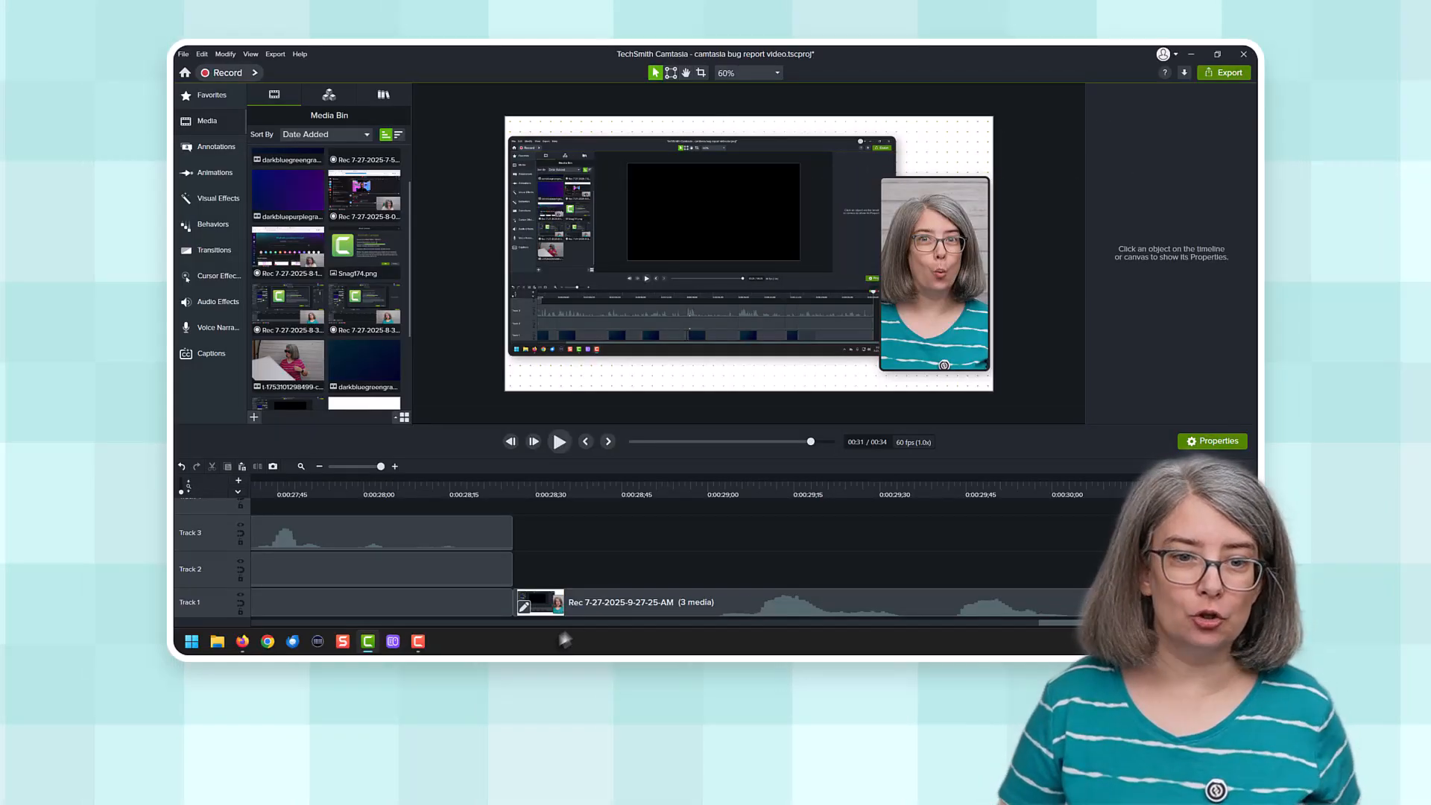
Step: Try to group the camera, screen and background clips on Tracks 1 to 3 ahead of the Rev recording
{"action": "left_click", "coordinate": [462, 561]}
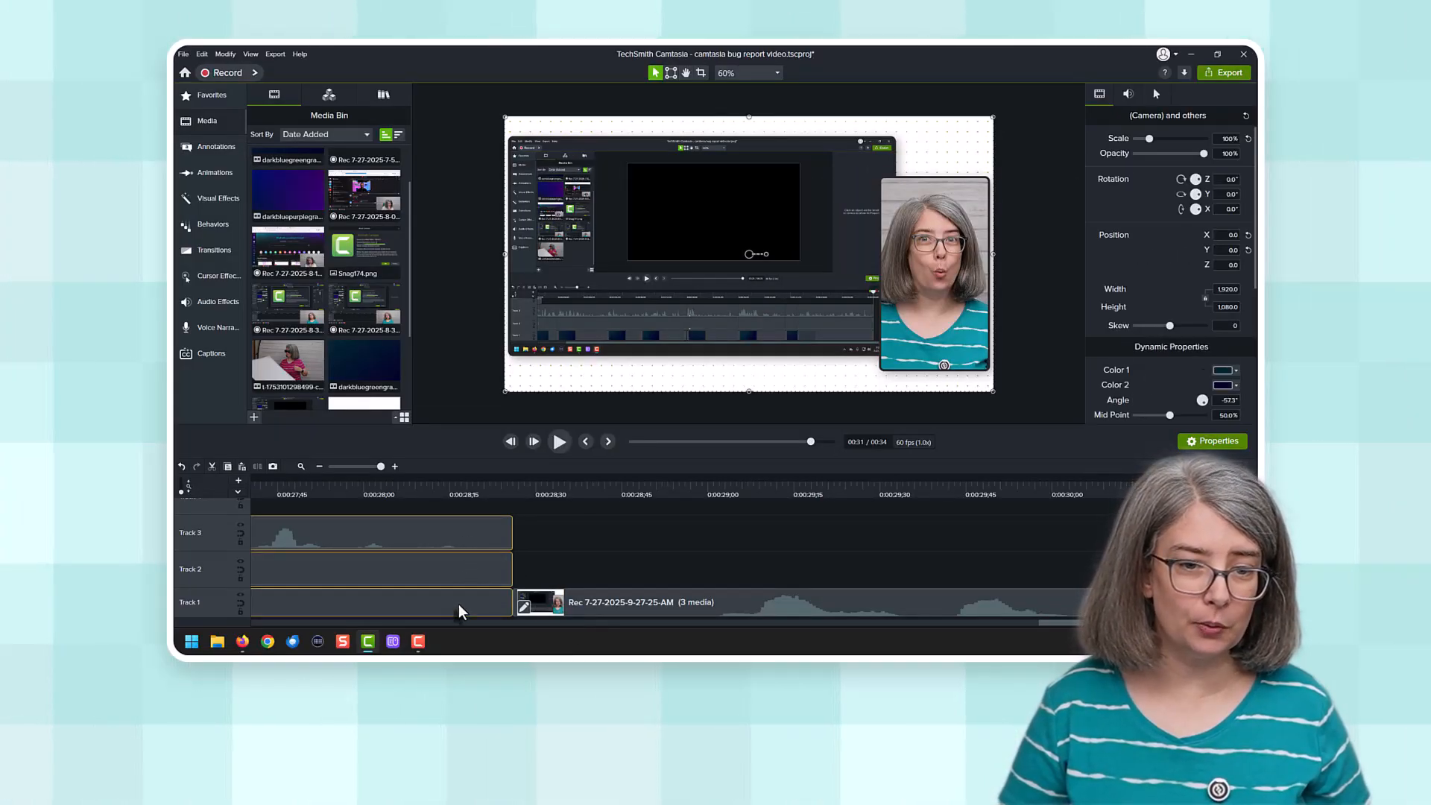
{"action": "key", "text": "ctrl+g"}
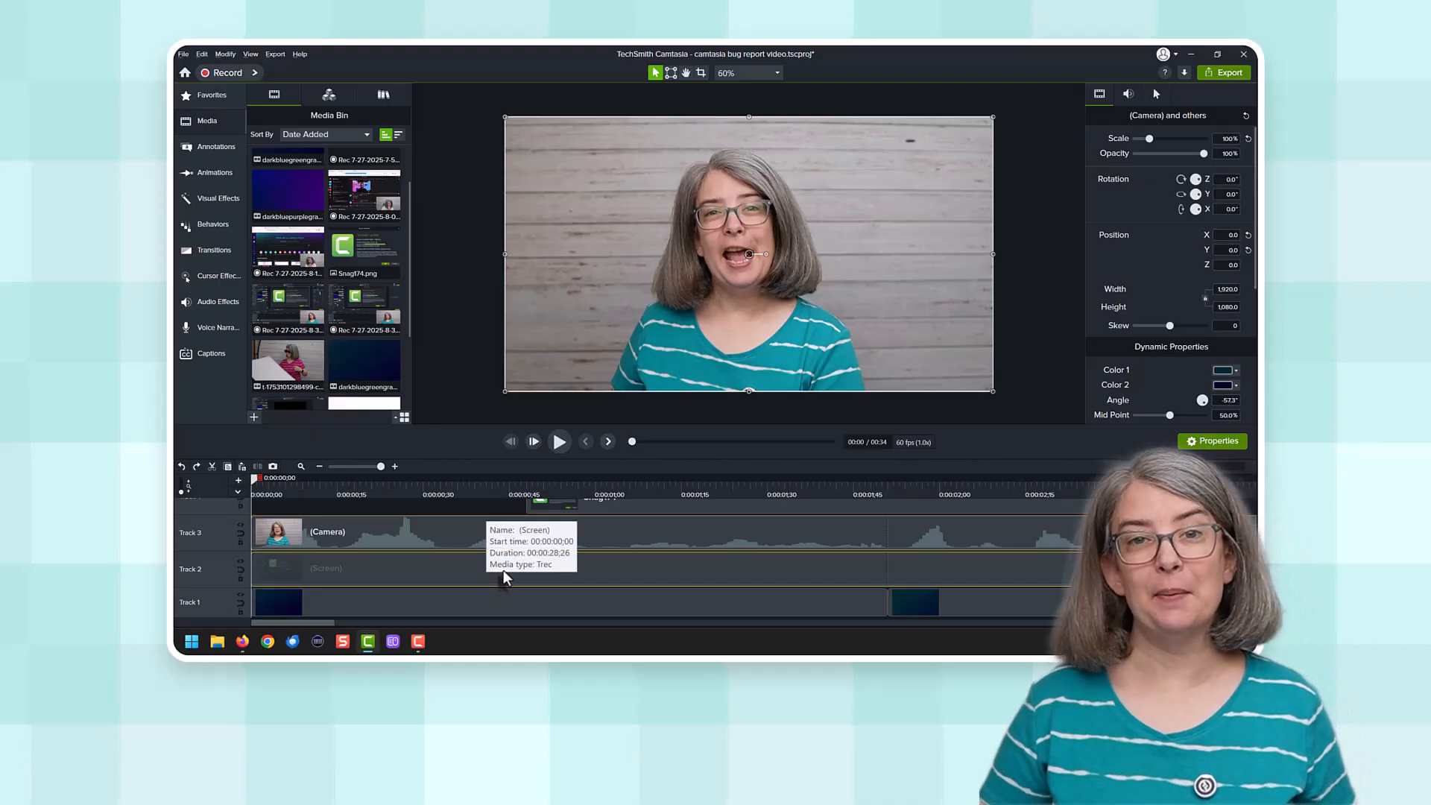
{"action": "key", "text": "ctrl+alt+period"}
{"action": "key", "text": "ctrl+alt+period"}
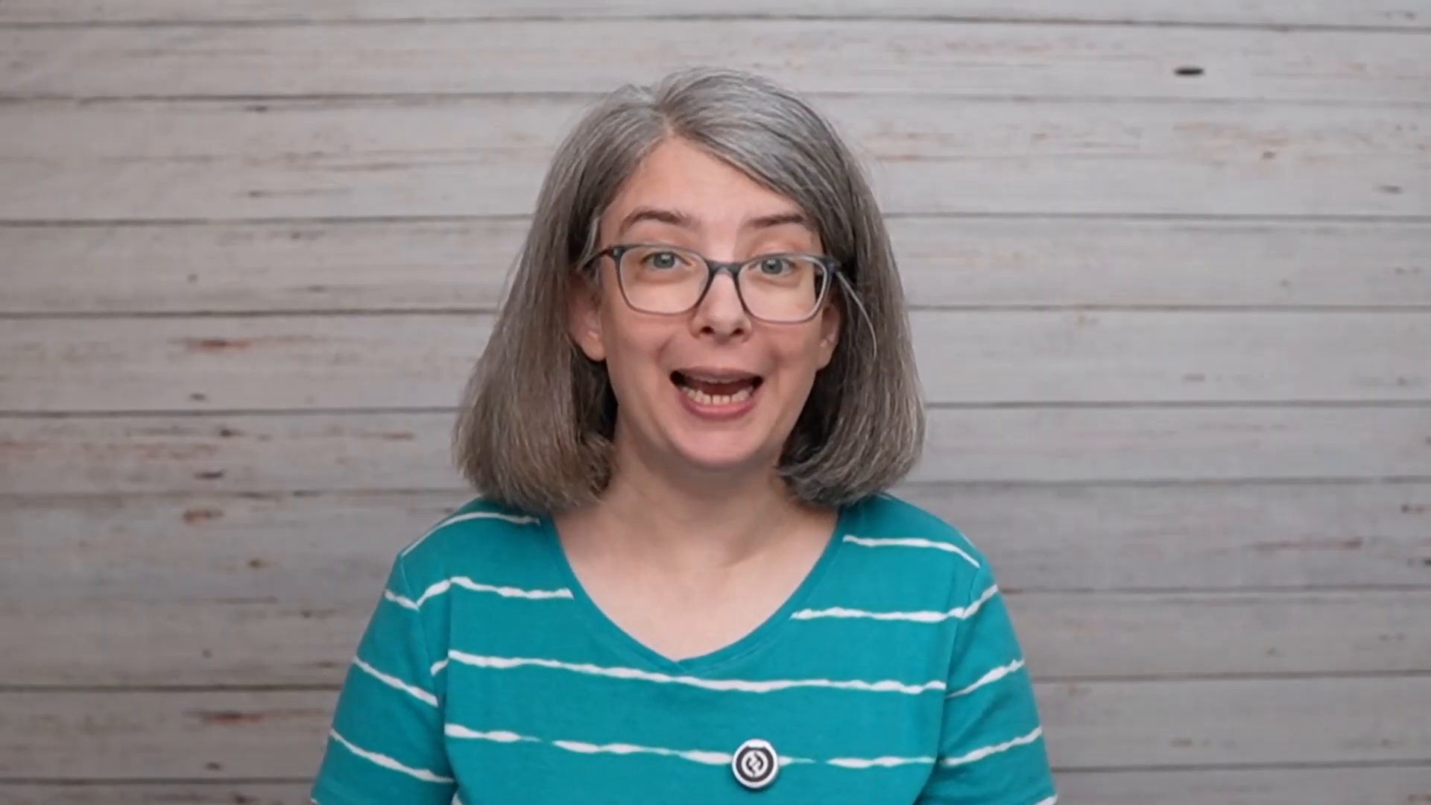
Step: Unpack the second Rev recording on Track 1 into its separate camera, screen and background clips
{"action": "right_click", "coordinate": [1233, 766]}
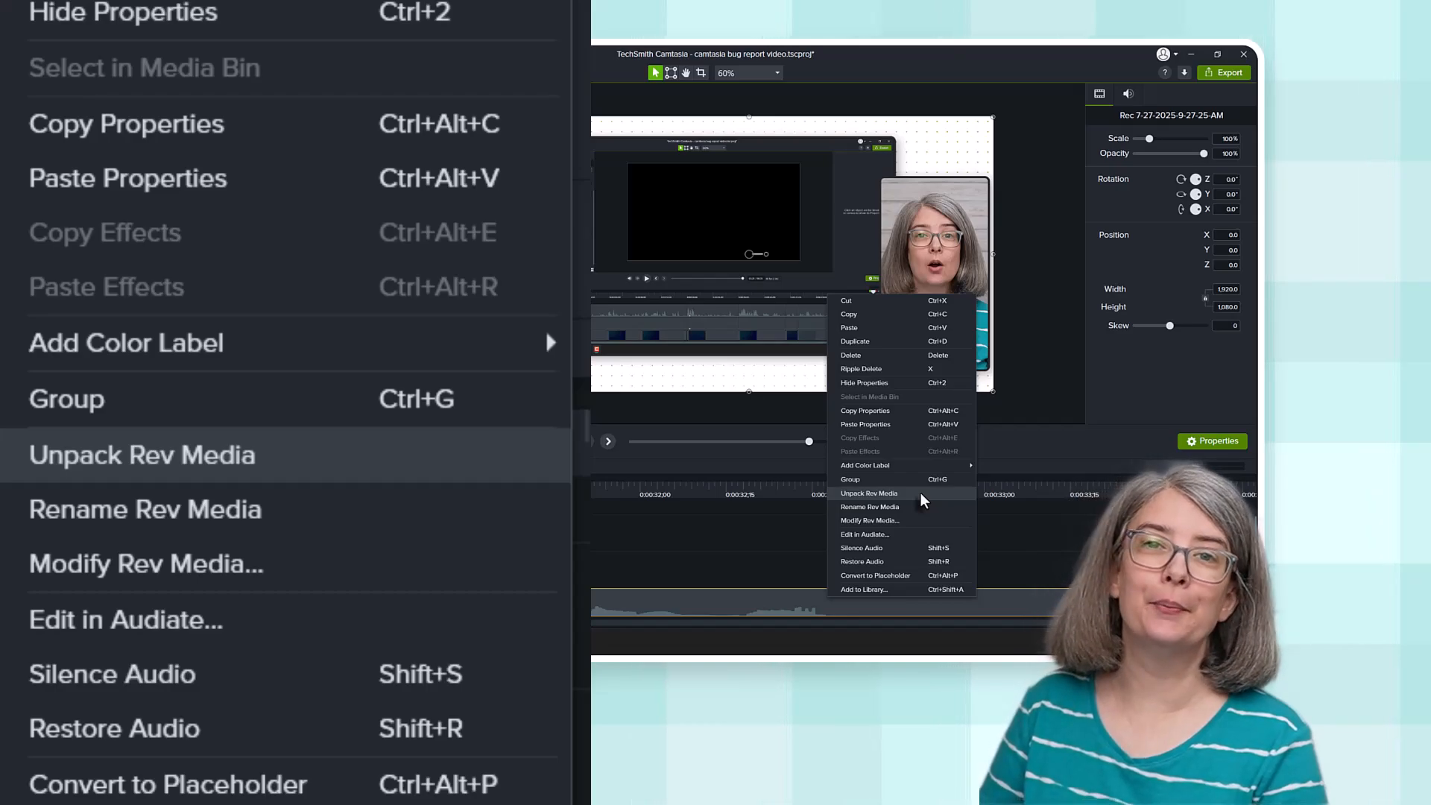
{"action": "left_click", "coordinate": [920, 494]}
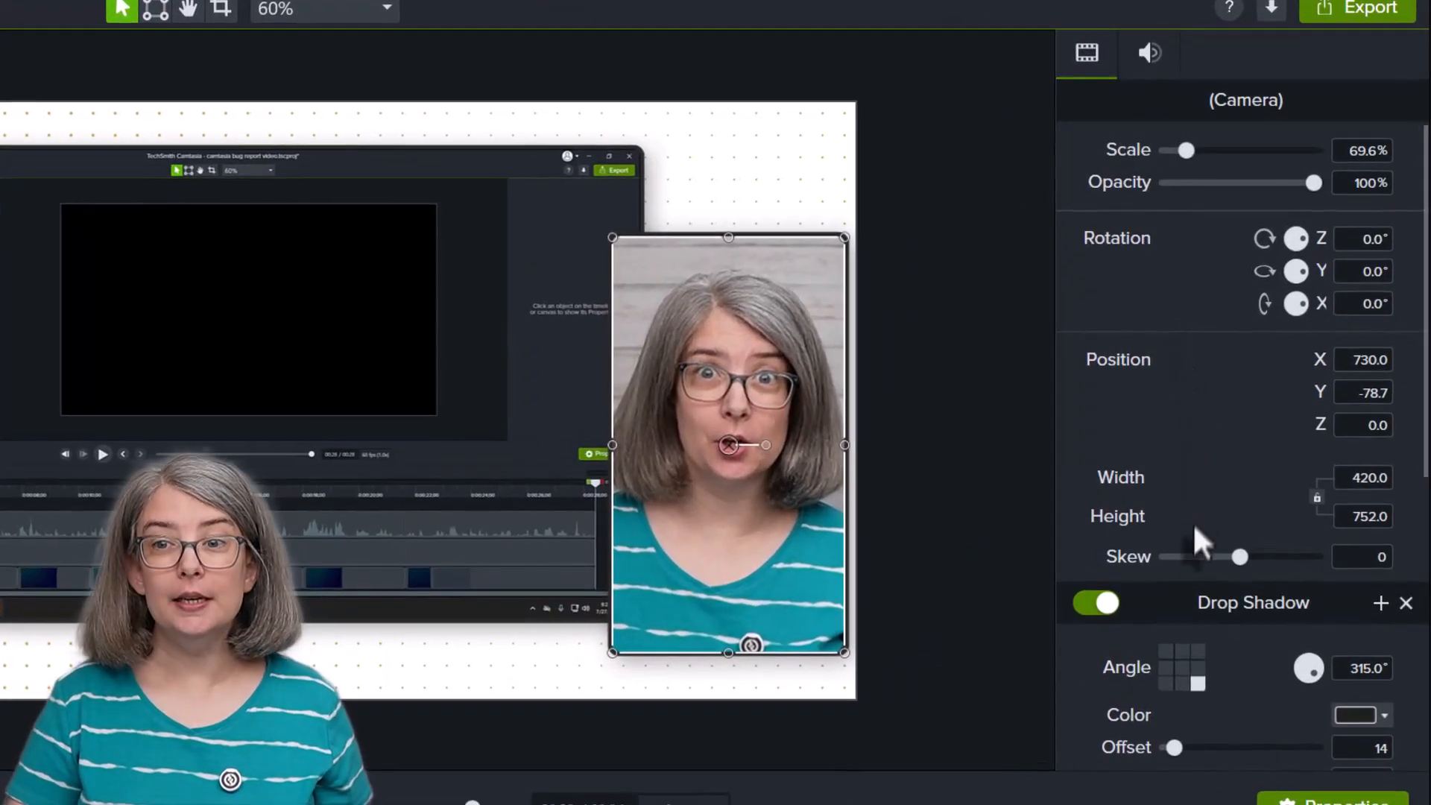
Step: Remove the Drop Shadow, Corner Rounding and Border effects from the camera clip
{"action": "scroll", "coordinate": [1154, 397], "scroll_direction": "down", "scroll_amount": 1}
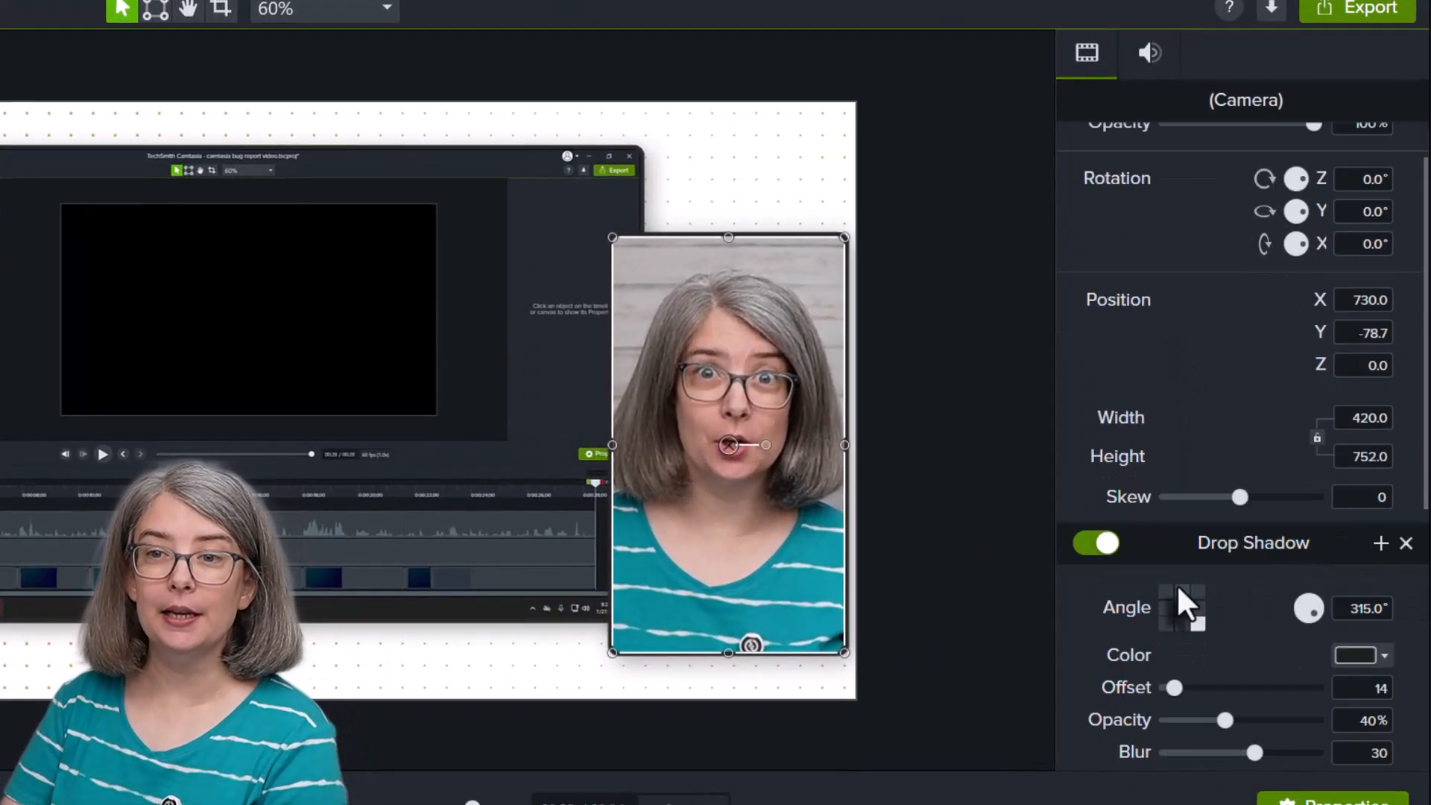
{"action": "left_click", "coordinate": [1405, 544]}
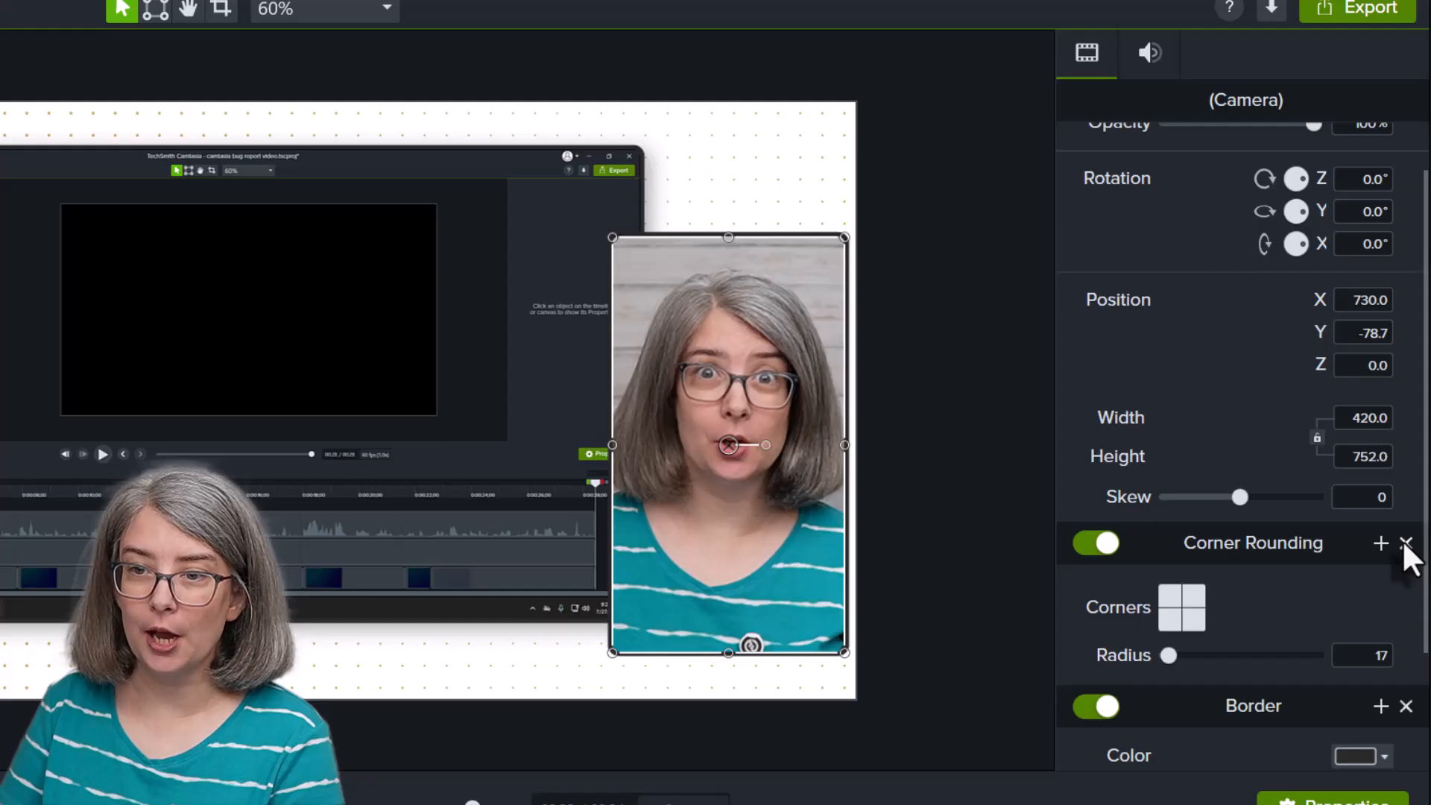
{"action": "left_click", "coordinate": [1404, 542]}
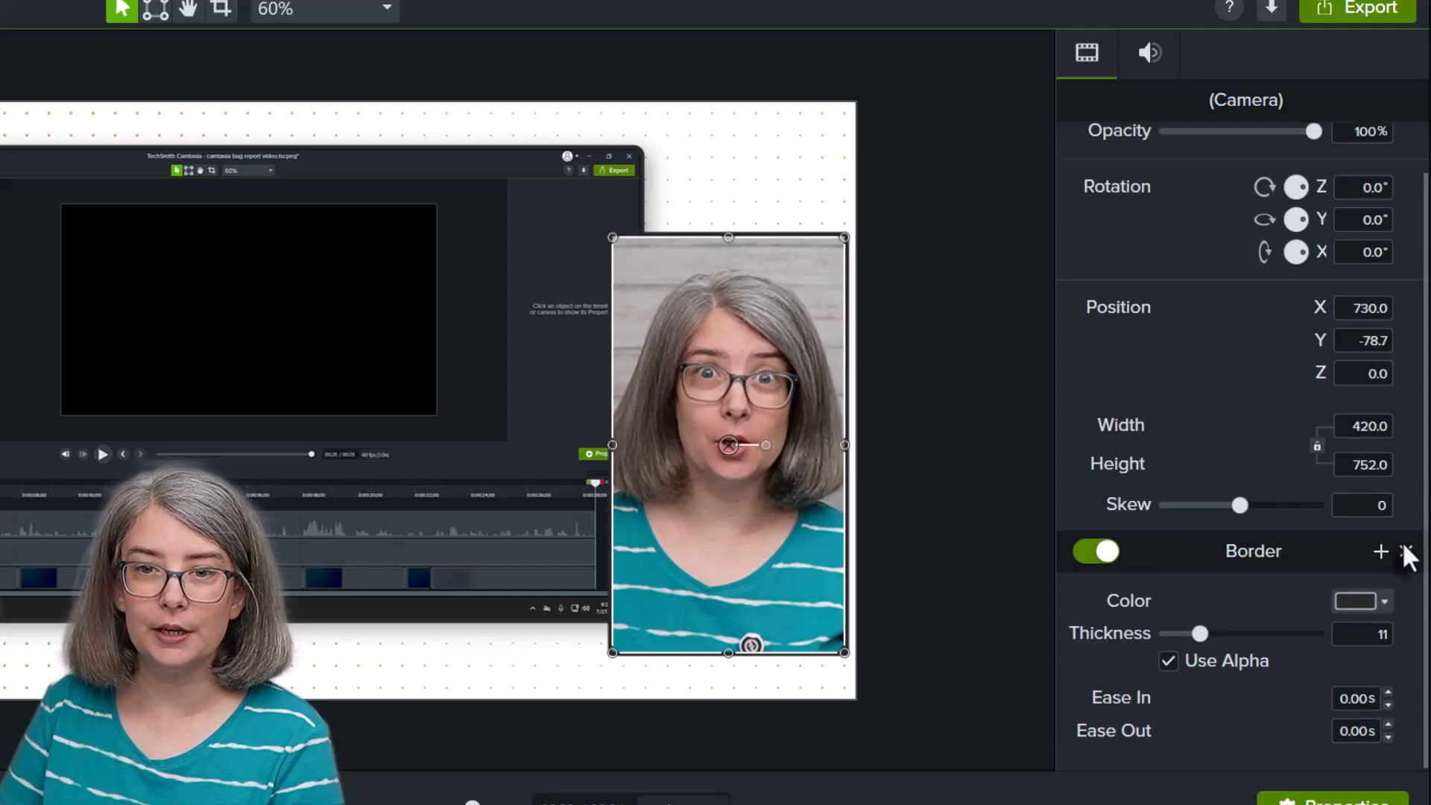
{"action": "left_click", "coordinate": [1404, 548]}
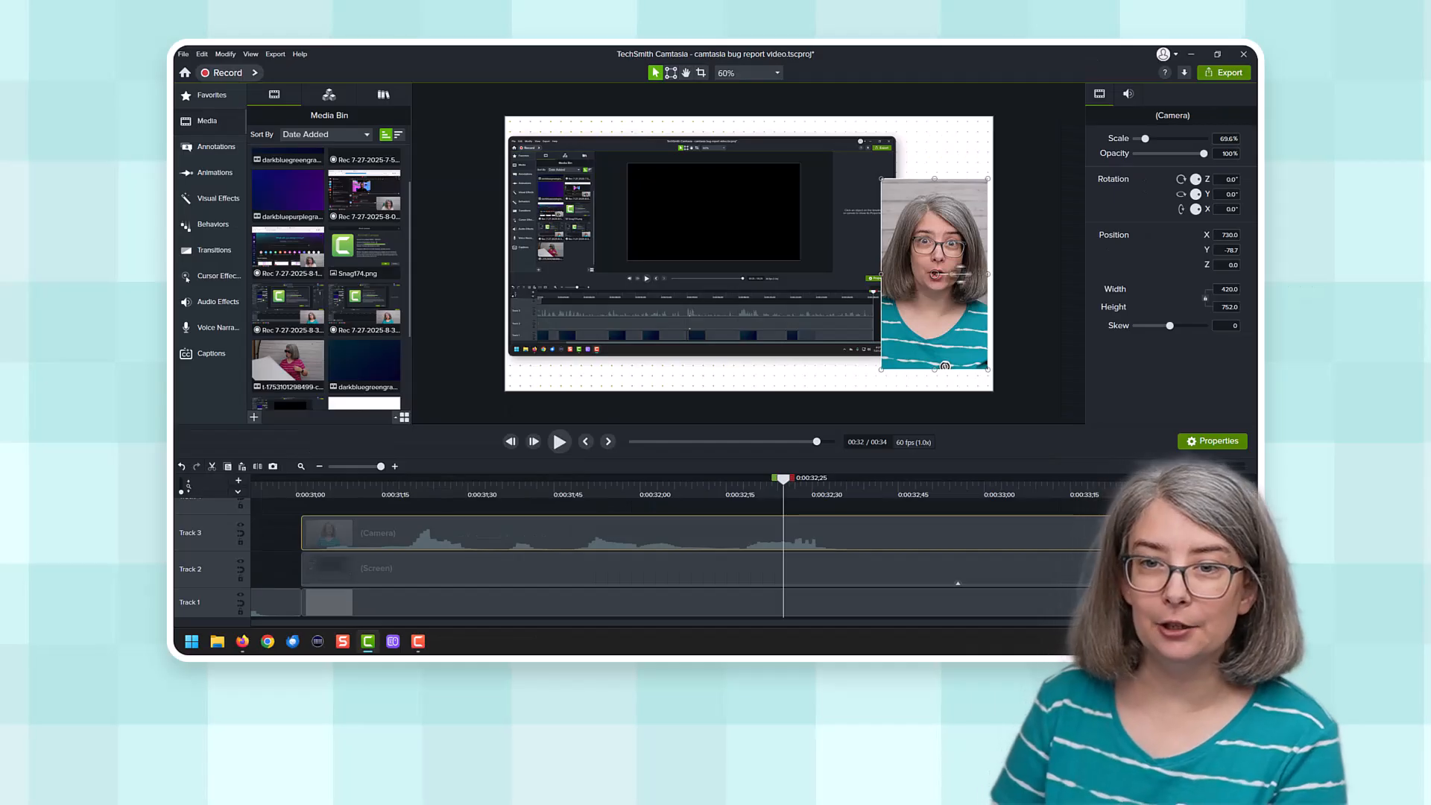
Step: Move the camera clip over the screen recording and extend its crop on both sides to a width of about 1,337
{"action": "left_click_drag", "start_coordinate": [918, 301], "coordinate": [705, 279]}
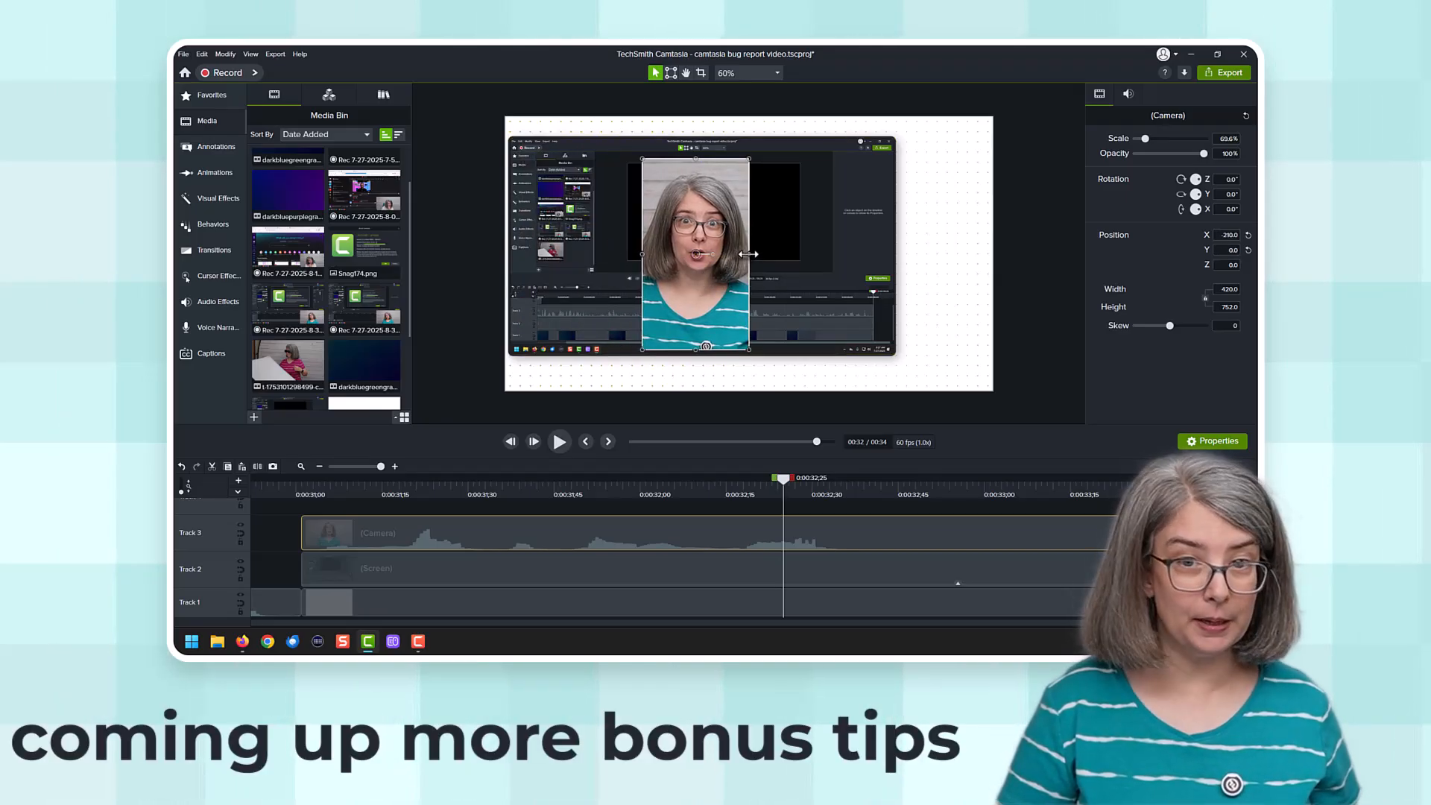
{"action": "key", "text": "alt"}
{"action": "left_click_drag", "start_coordinate": [748, 254], "coordinate": [866, 255]}
{"action": "left_click_drag", "start_coordinate": [643, 254], "coordinate": [526, 256]}
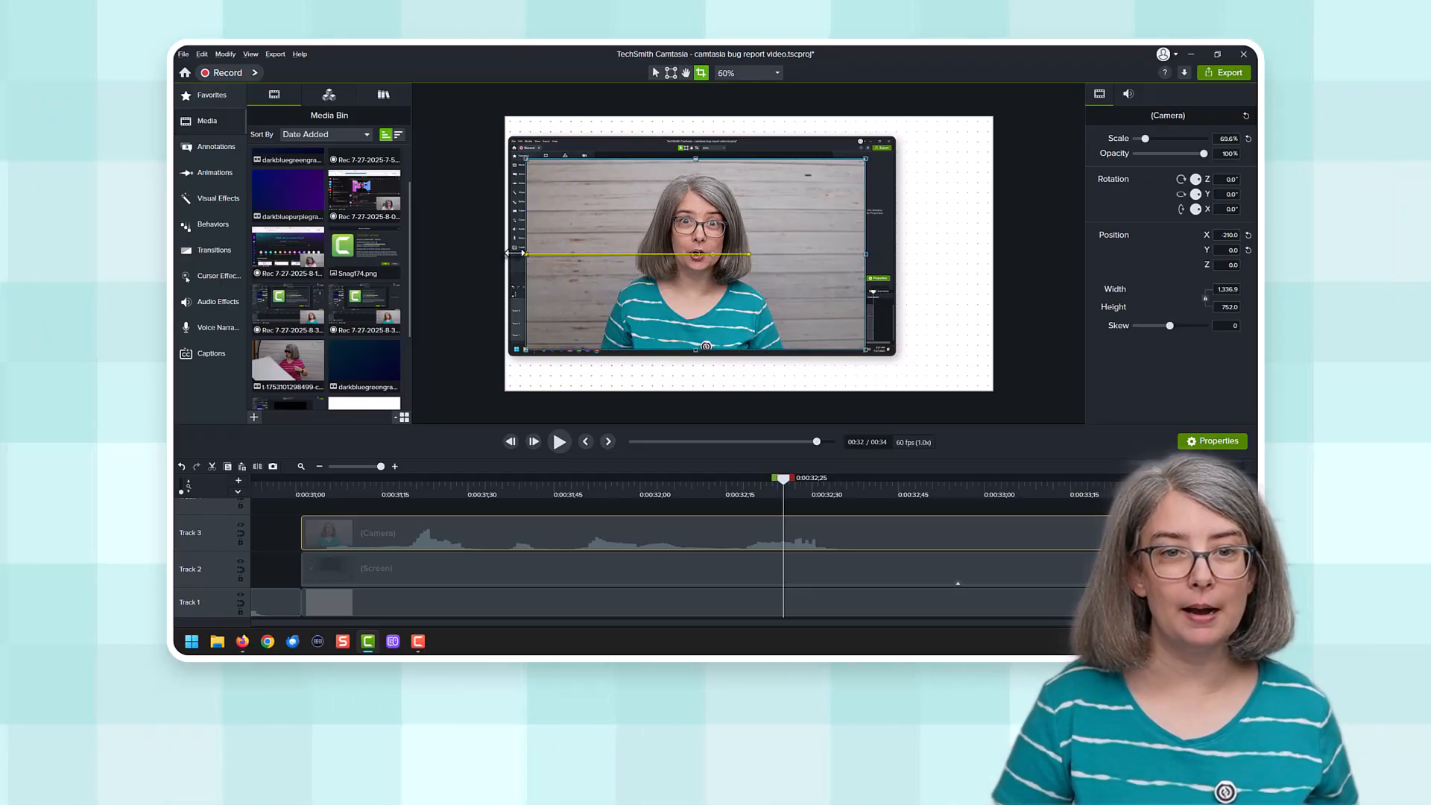
Step: Align the camera clip with the canvas's upper-left corner and enlarge it to fill the canvas at 100% scale
{"action": "left_click_drag", "start_coordinate": [698, 352], "coordinate": [685, 305]}
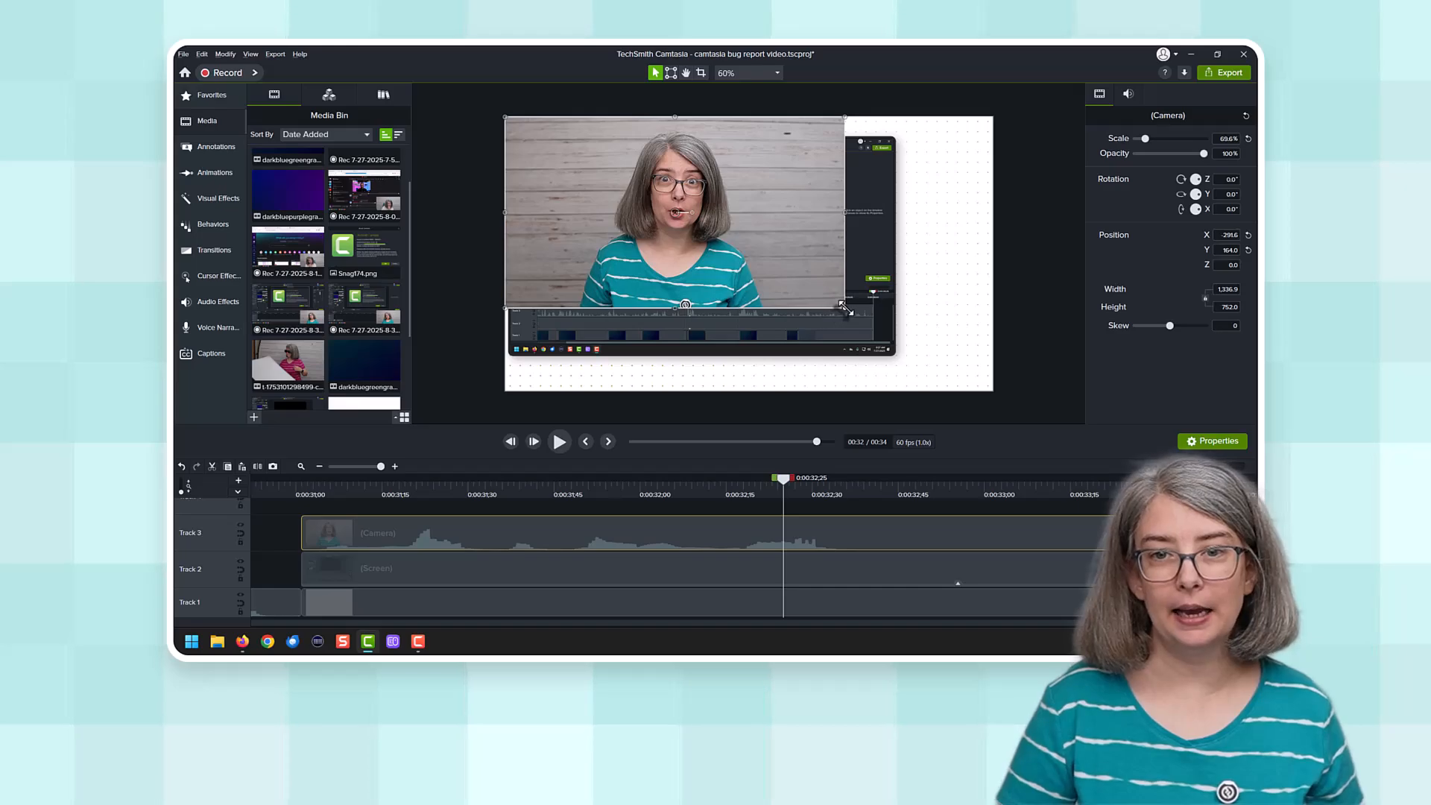
{"action": "left_click_drag", "start_coordinate": [845, 308], "coordinate": [903, 342]}
{"action": "left_click_drag", "start_coordinate": [968, 384], "coordinate": [992, 392]}
Step: Scrub through the timeline to review the full-frame camera clip
{"action": "left_click", "coordinate": [632, 490]}
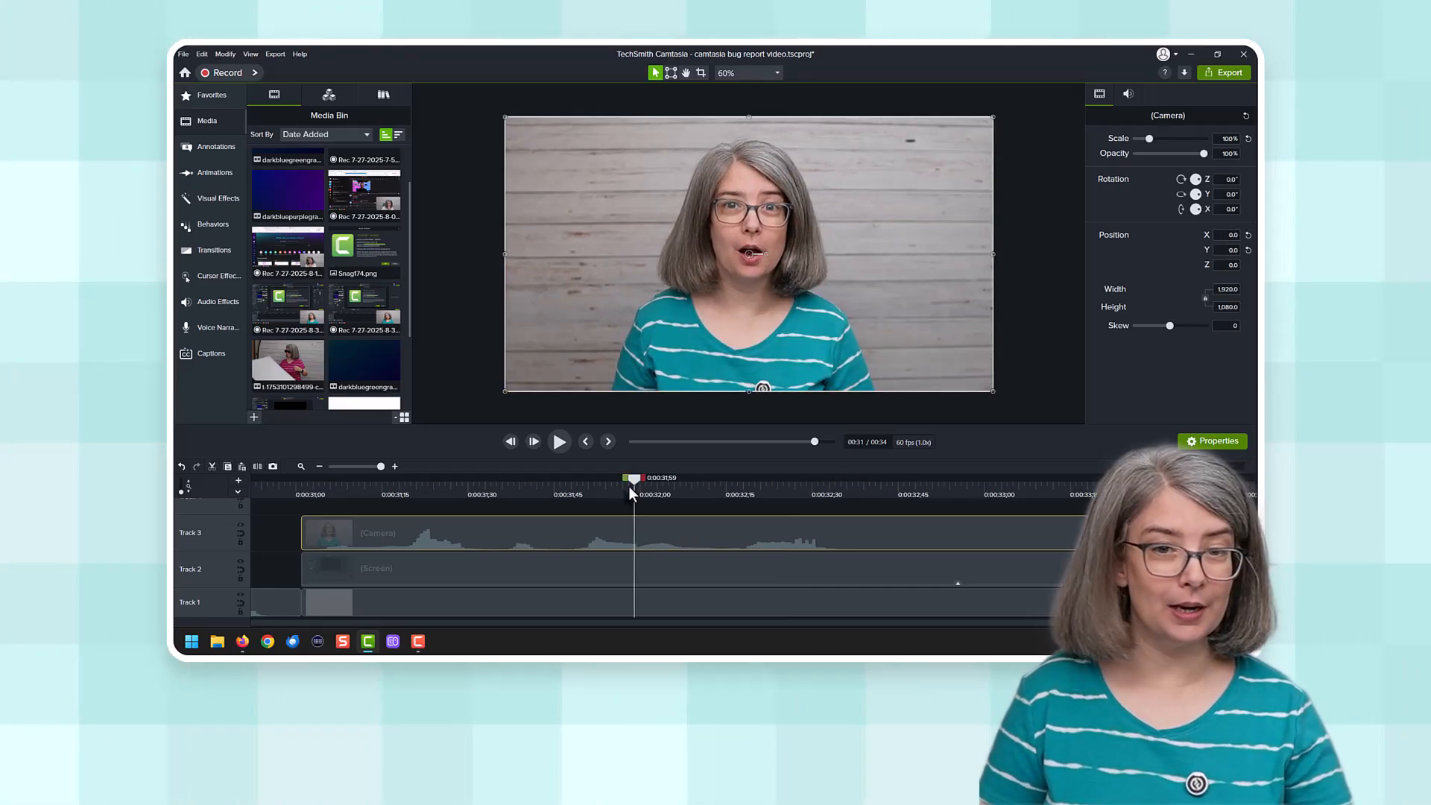
{"action": "key", "text": "ctrl+Home"}
{"action": "left_click", "coordinate": [488, 479]}
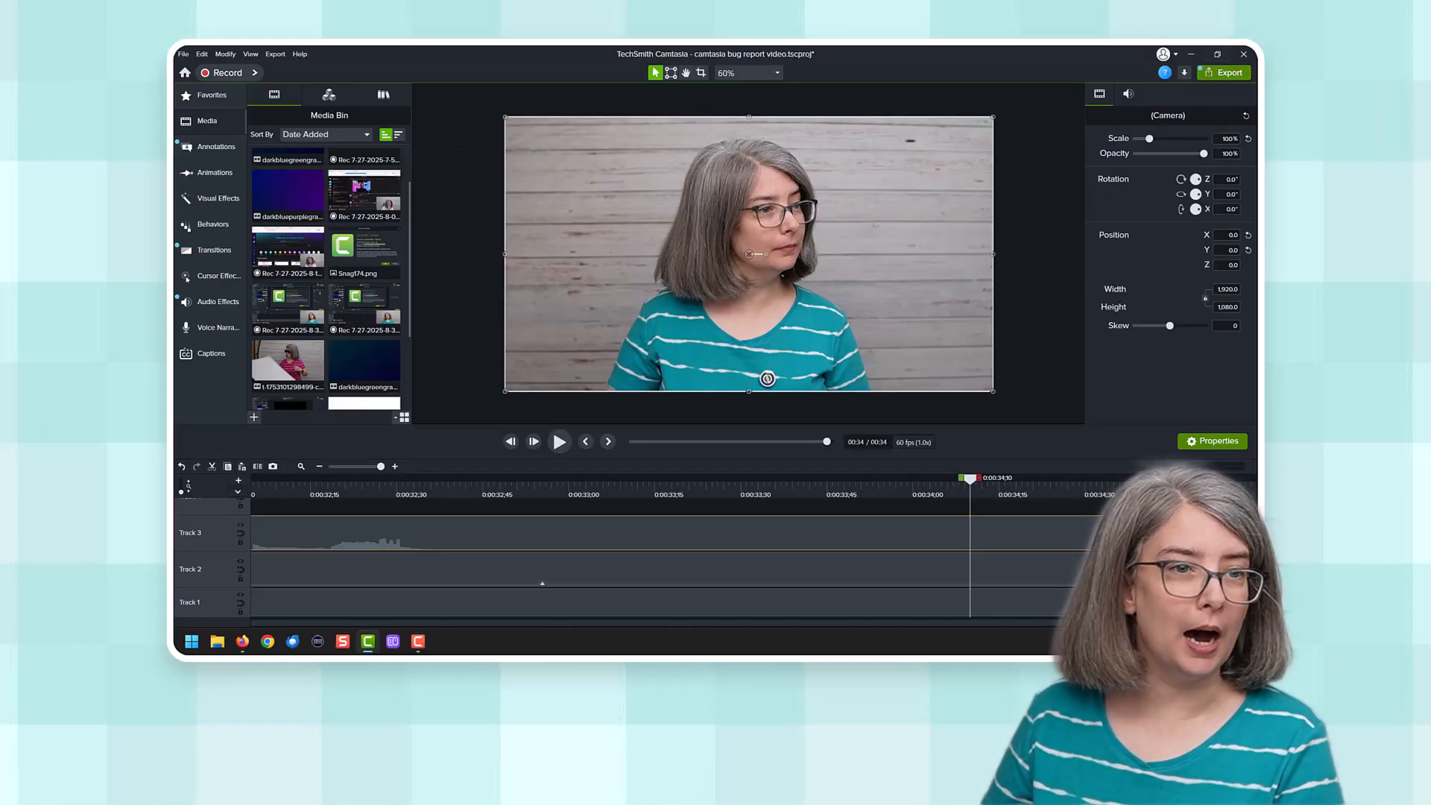
Step: Open the annotation callouts and turn off the tutorial tip indicators across the interface
{"action": "mouse_move", "coordinate": [176, 146]}
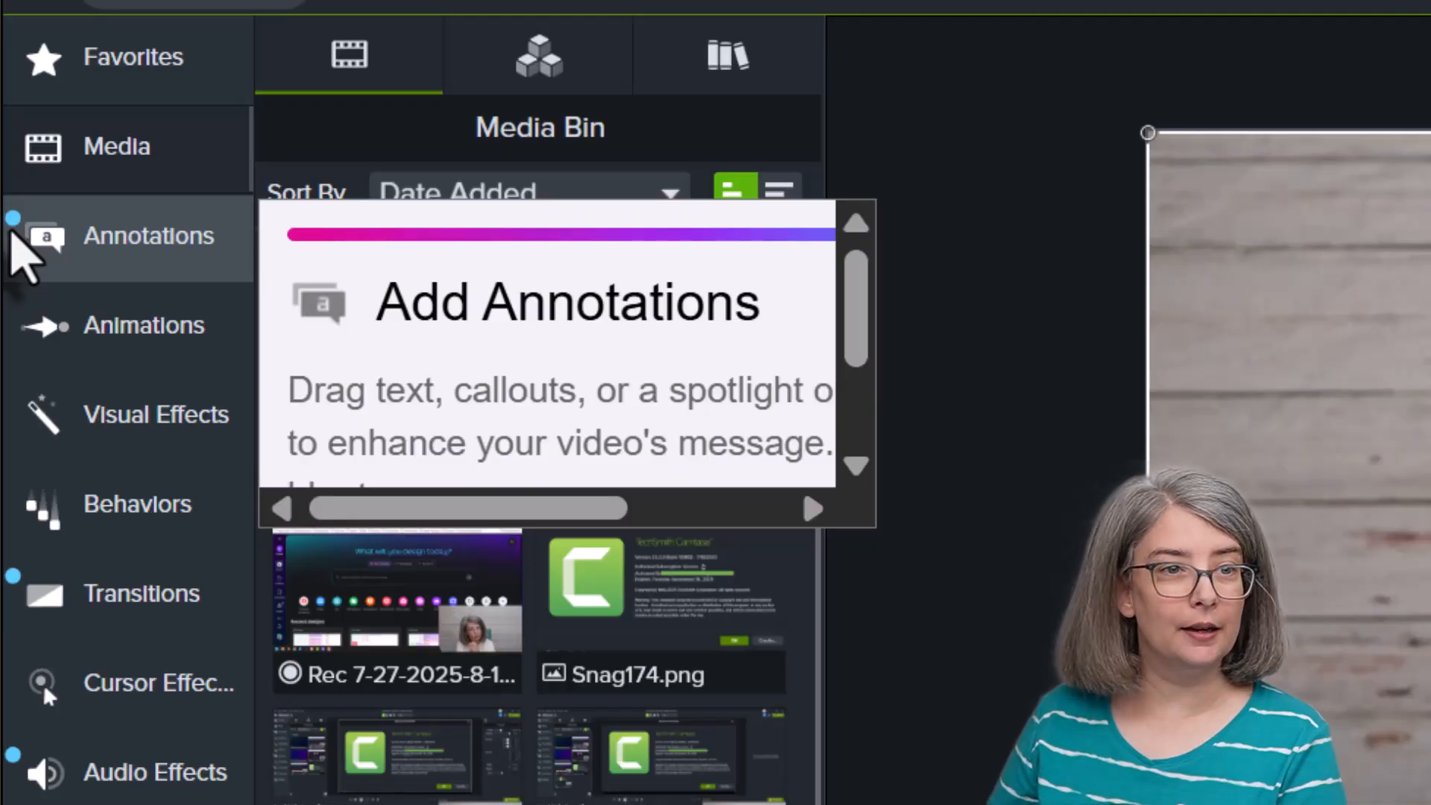
{"action": "left_click", "coordinate": [129, 257]}
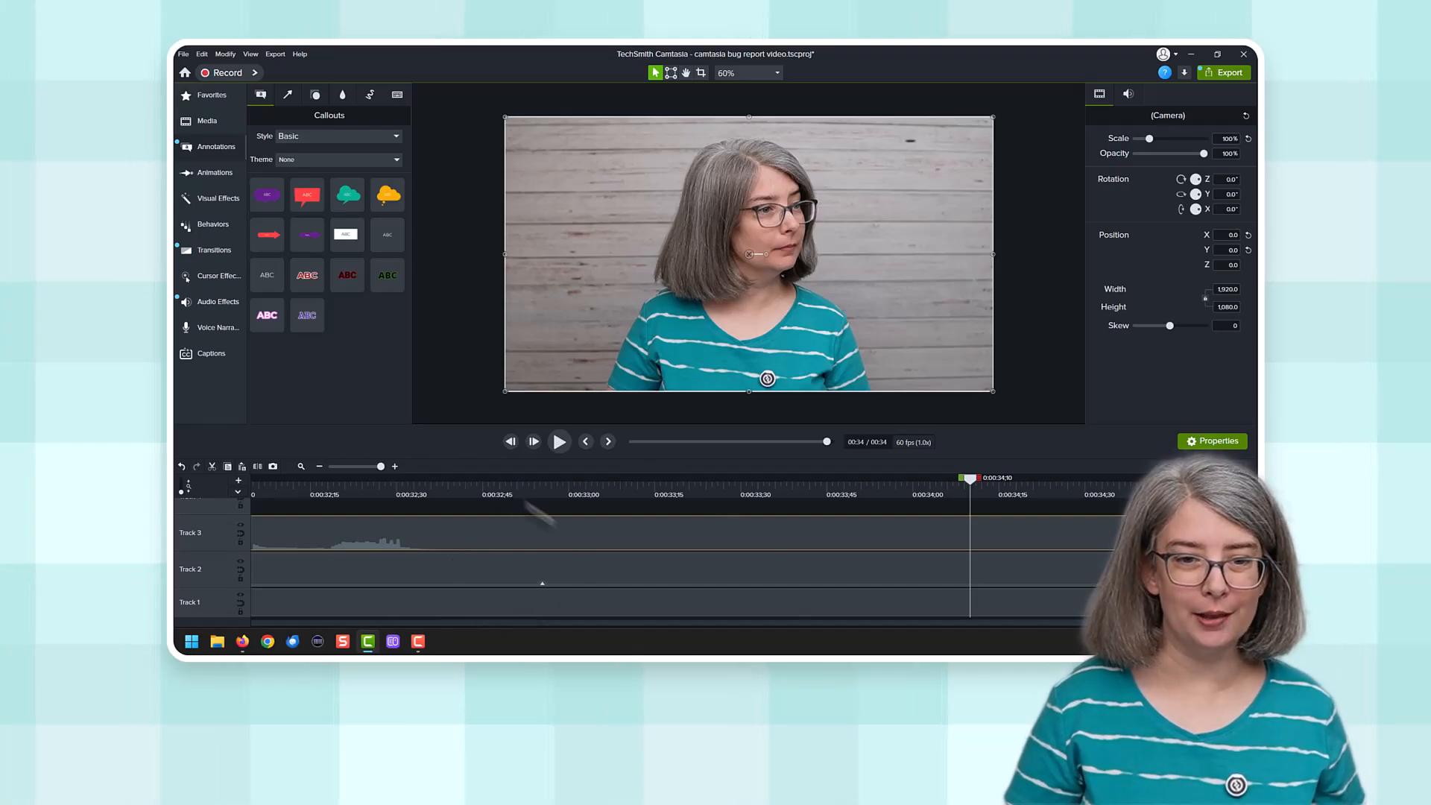
{"action": "left_click", "coordinate": [1164, 72]}
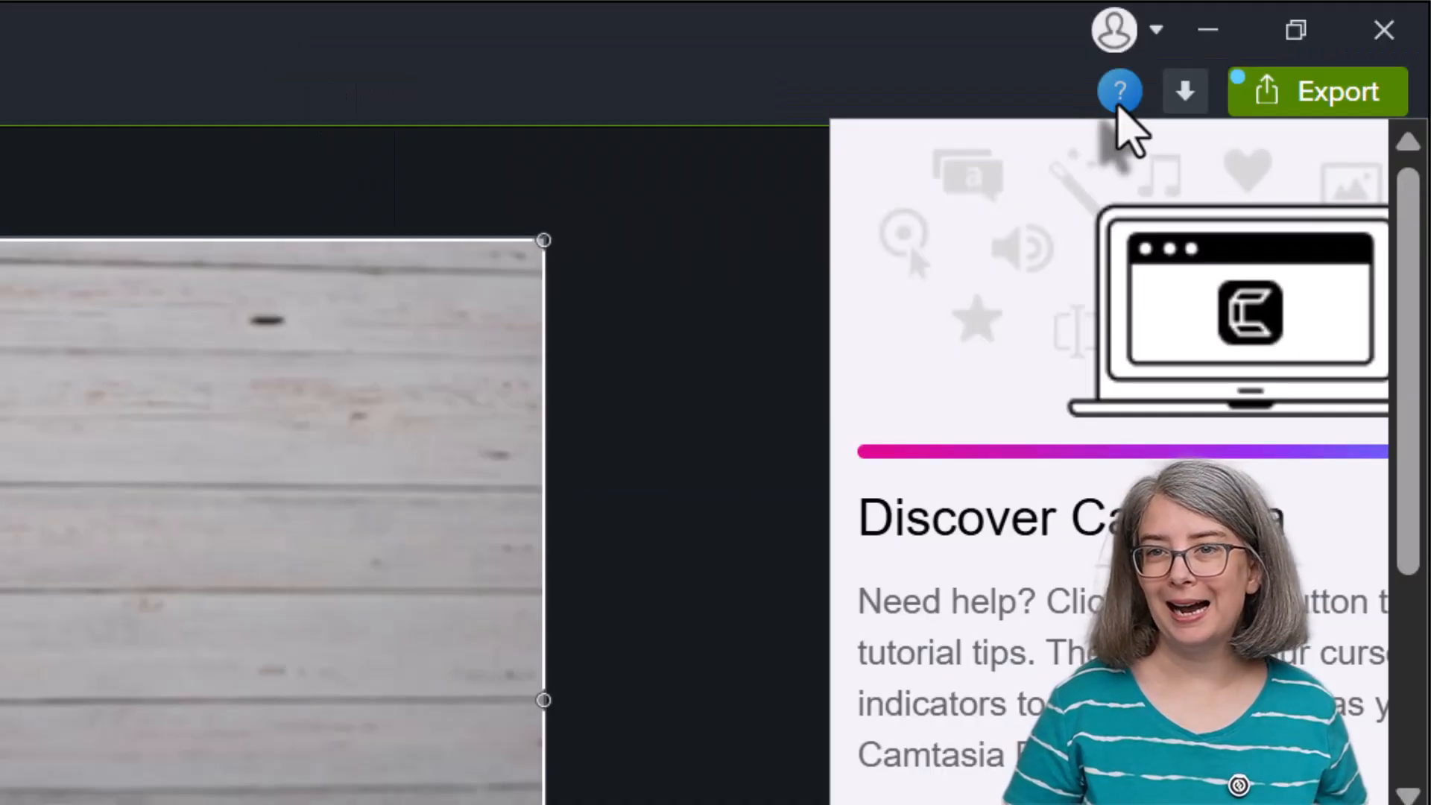
{"action": "left_click", "coordinate": [1118, 108]}
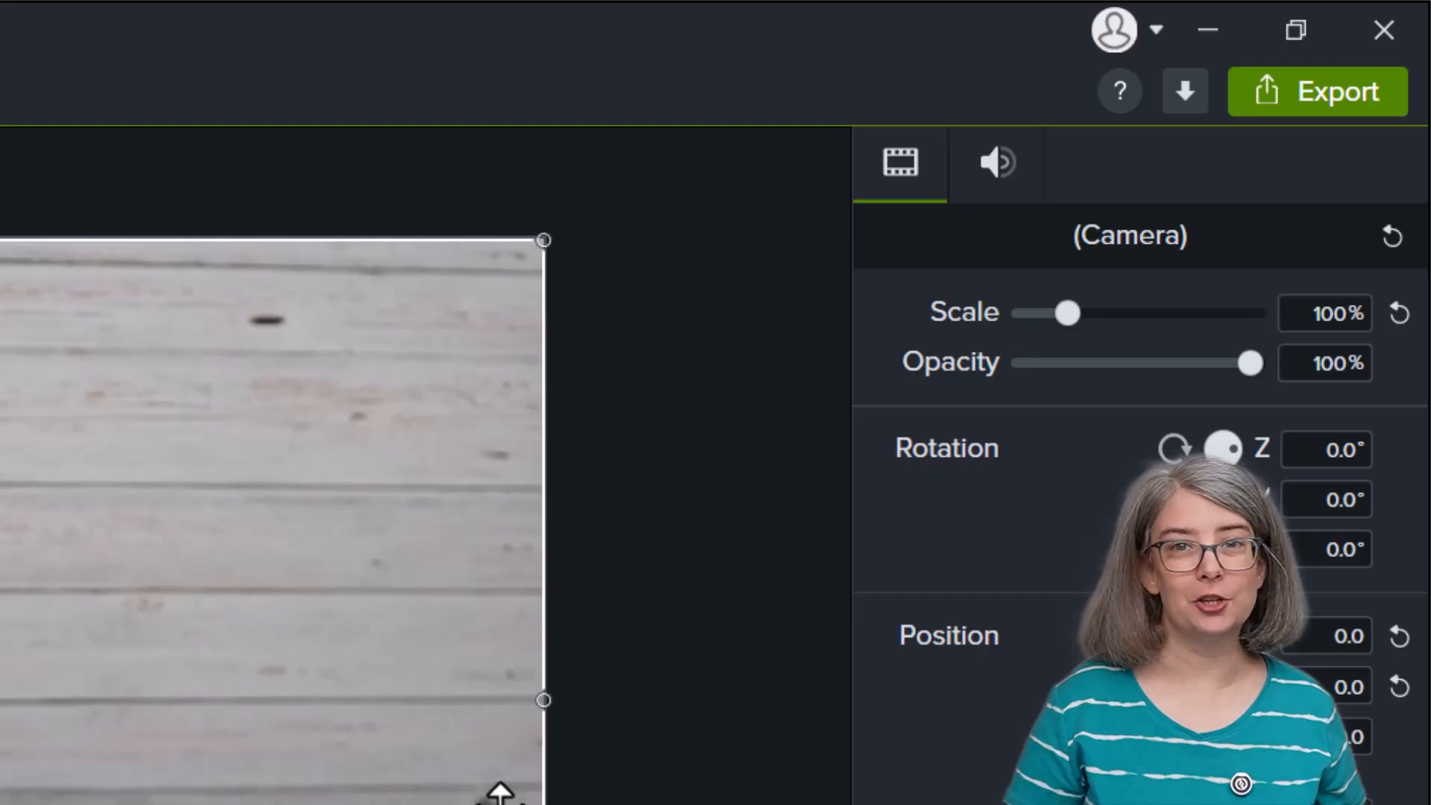